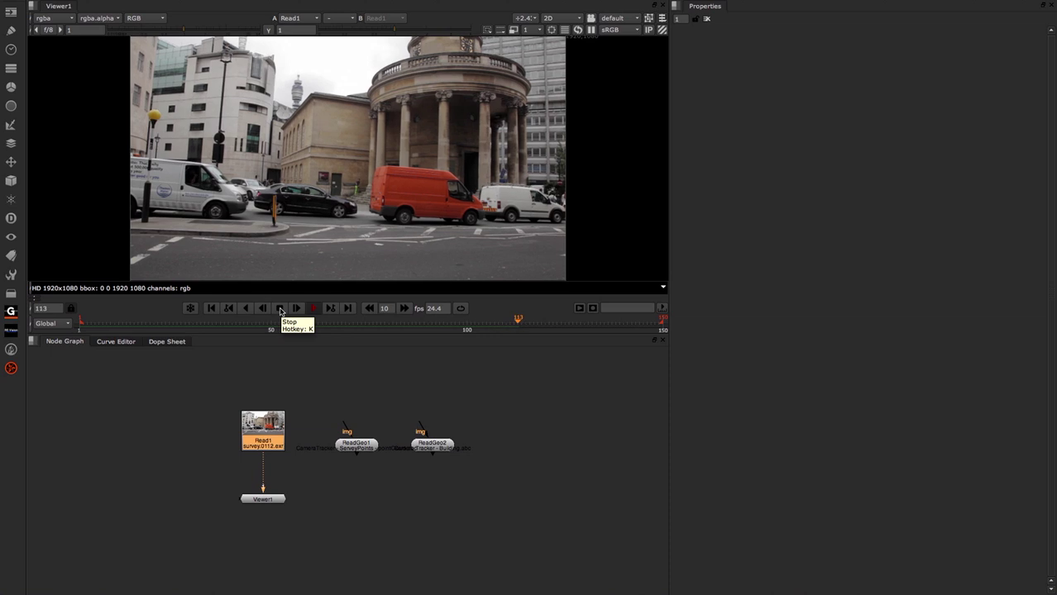
- Stop playback at the first frame and view the ReadGeo2 building model in 3D from a higher angle
click(280, 308)
click(211, 309)
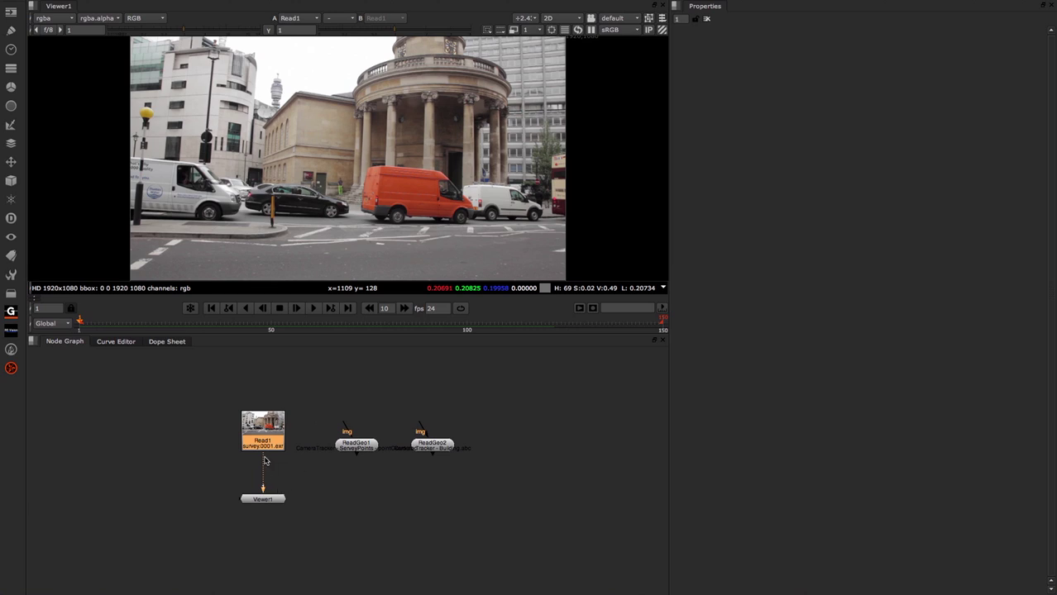
drag(265, 461, 429, 444)
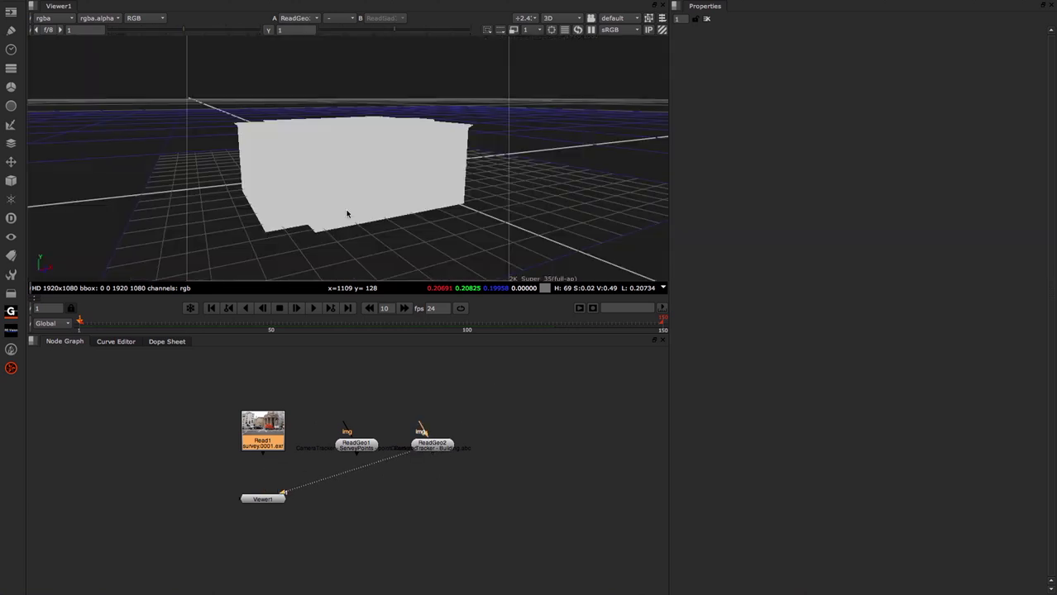
click(381, 207)
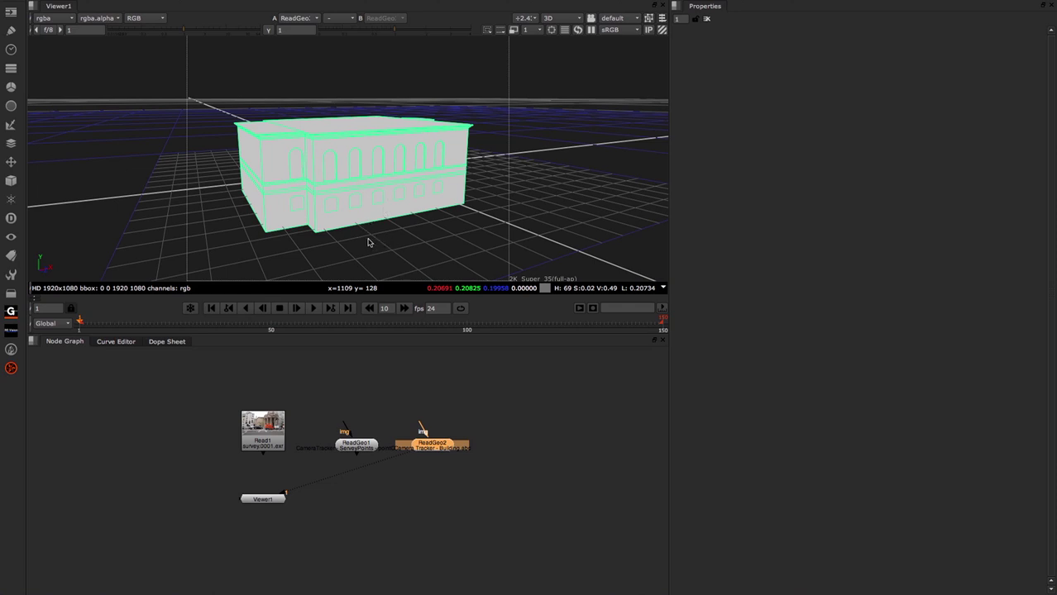
ctrl+drag(369, 243, 398, 265)
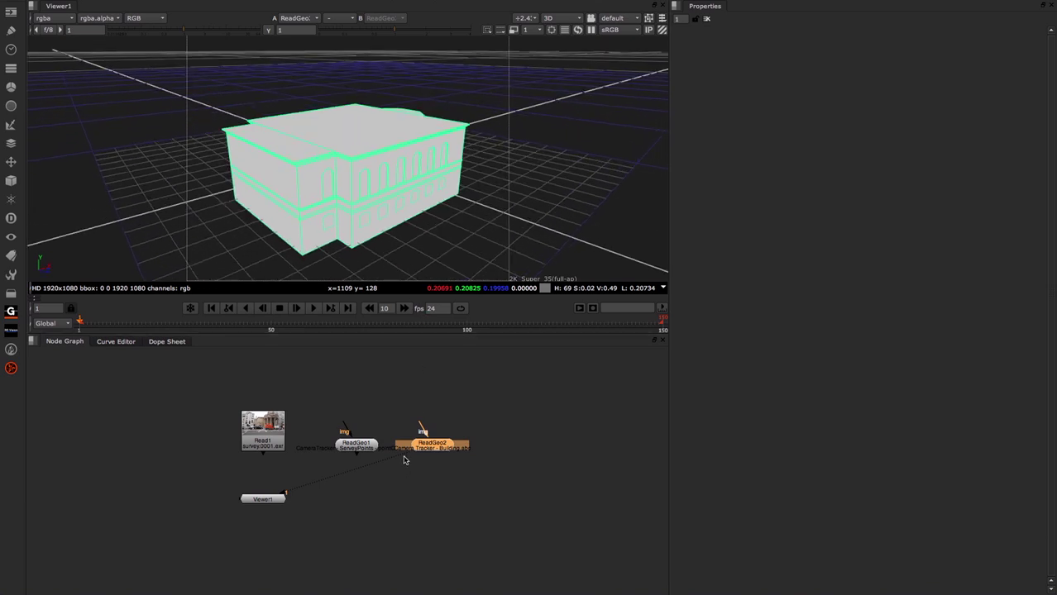
- View the ReadGeo1 survey point cloud in 3D from several angles and compare it with the ReadGeo2 building model
drag(403, 457, 356, 446)
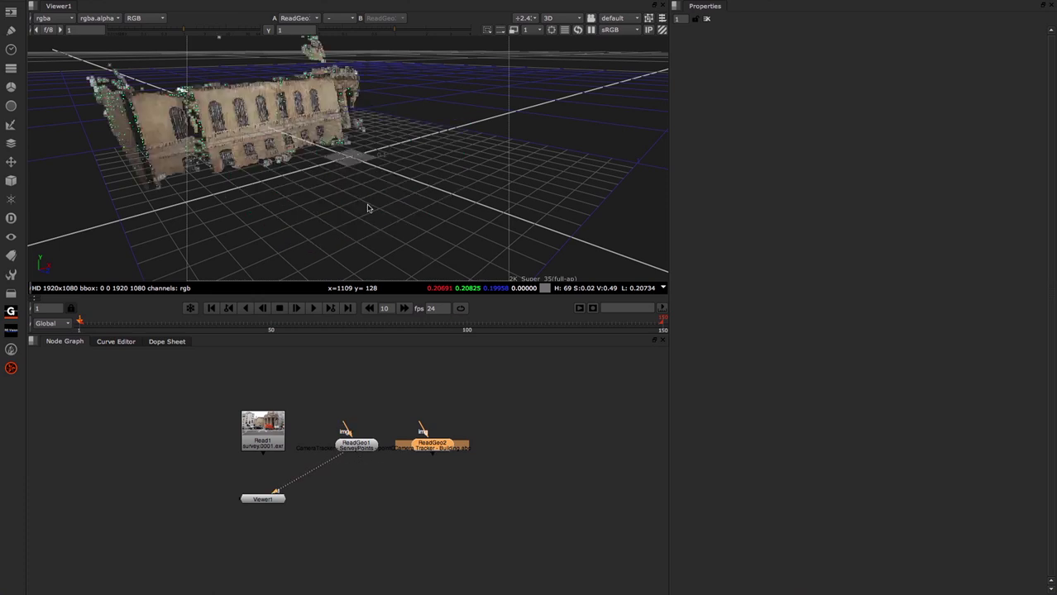
key(f)
ctrl+drag(475, 231, 374, 246)
drag(346, 469, 430, 446)
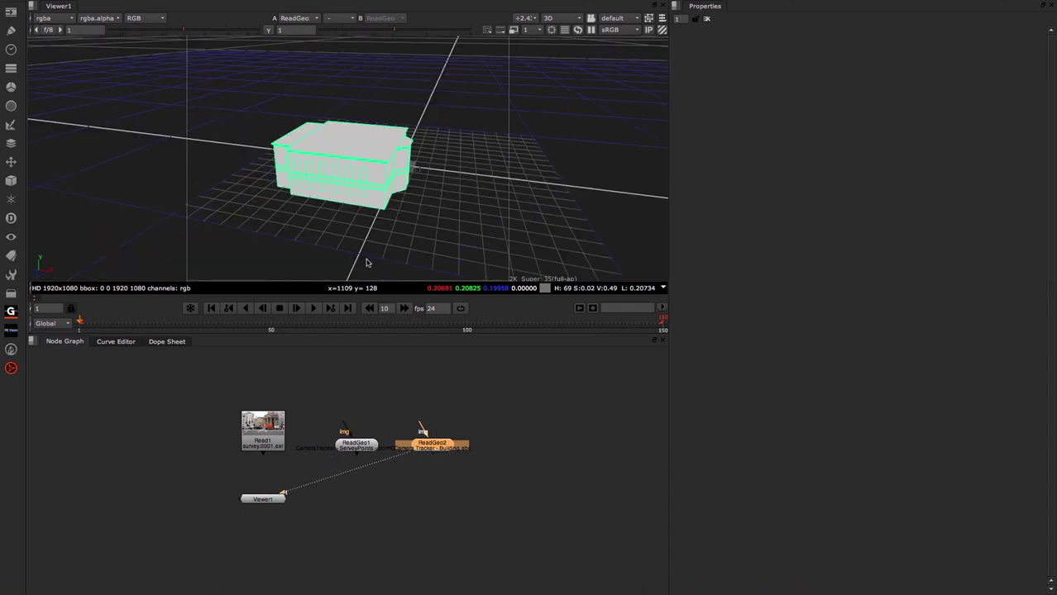
- Return the viewer to the Read1 footage and add a CameraTracker node after it
drag(397, 459, 268, 431)
click(268, 431)
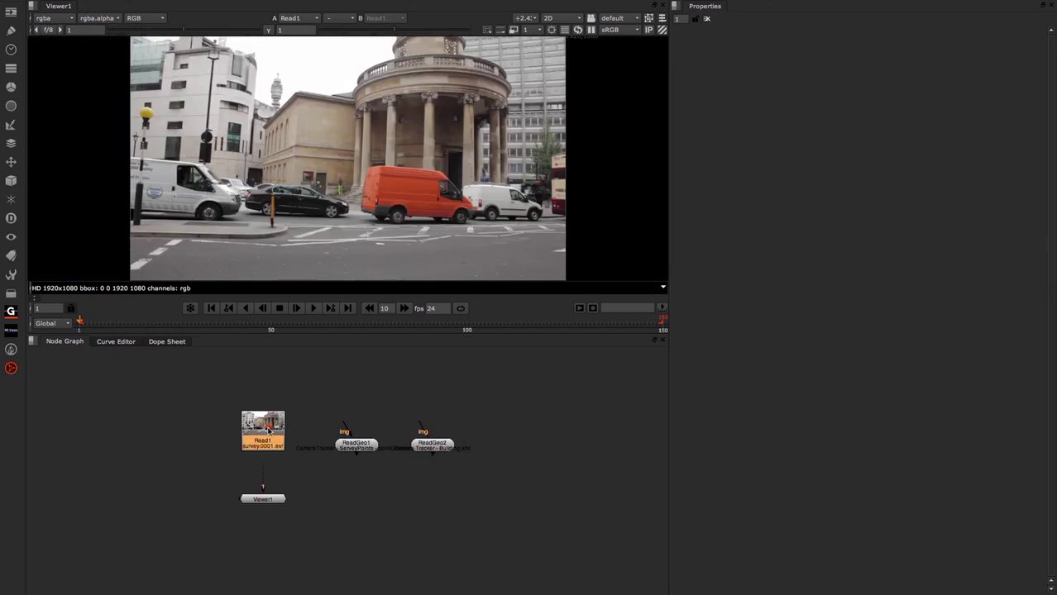
key(Tab)
text(cam)
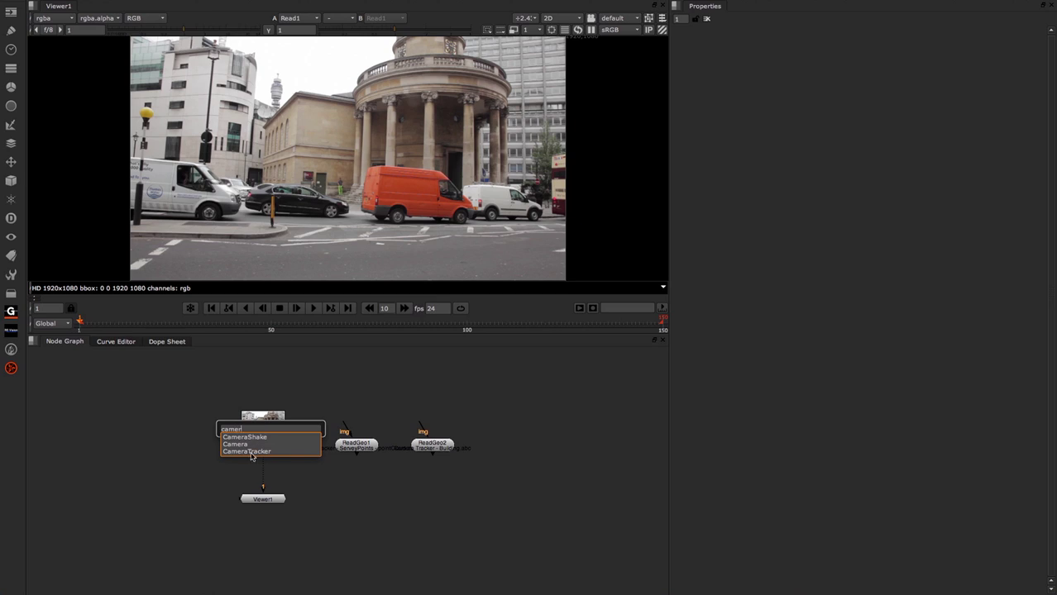
click(248, 452)
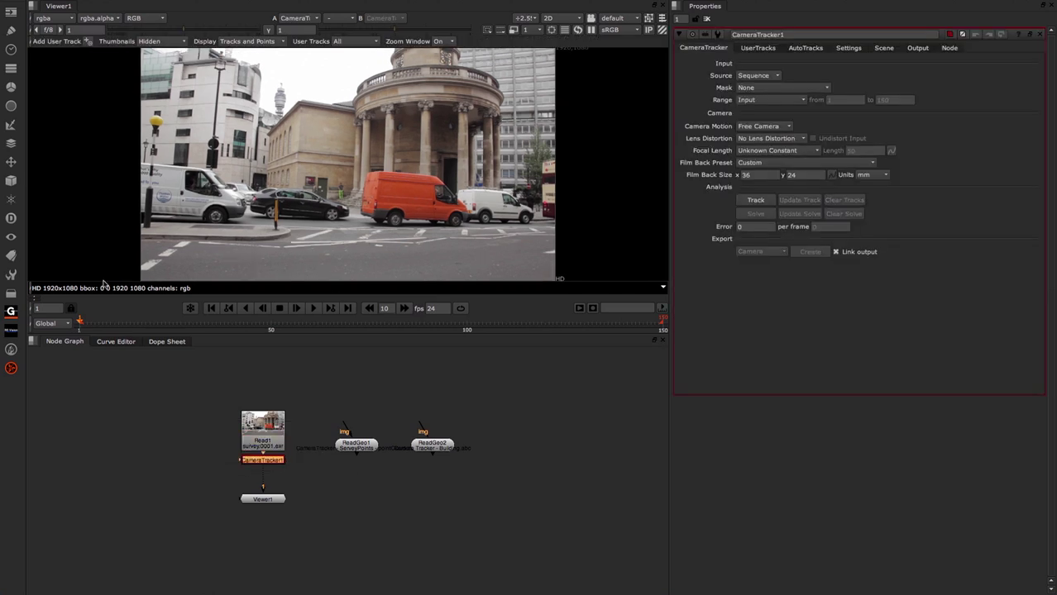
click(10, 180)
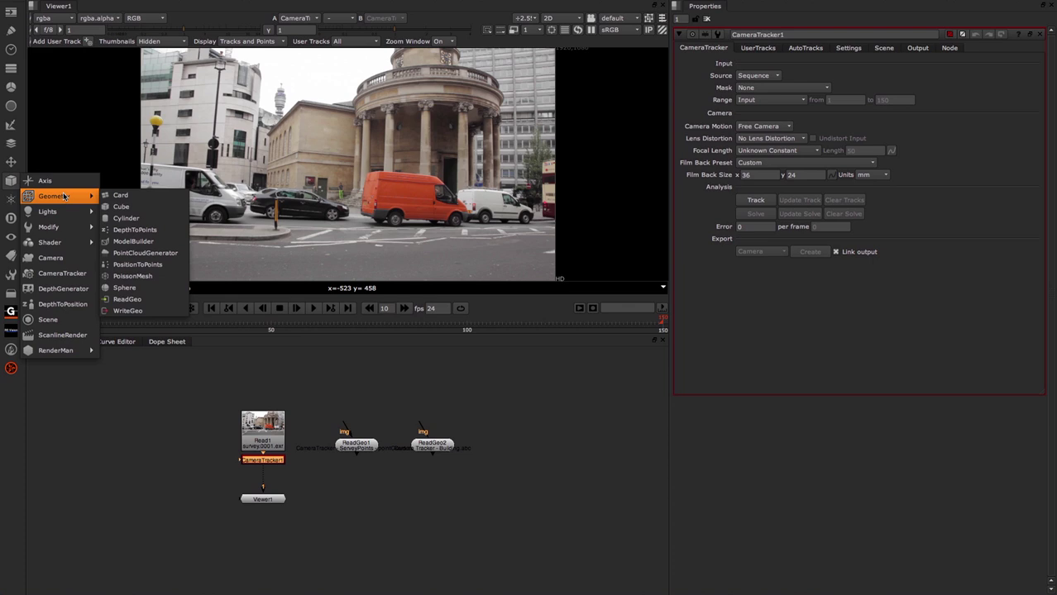
click(422, 406)
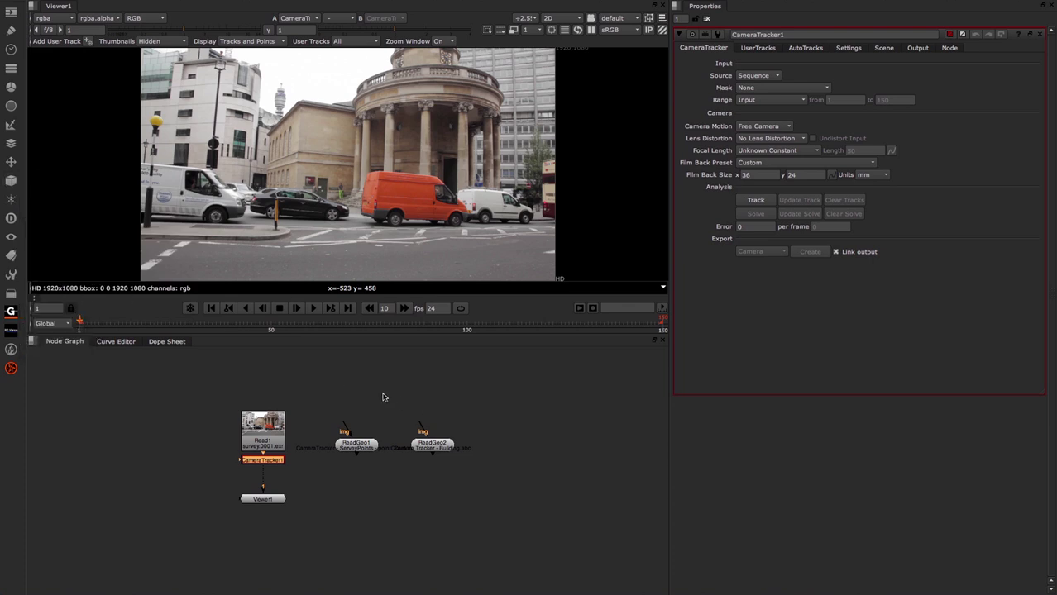
right_click(351, 379)
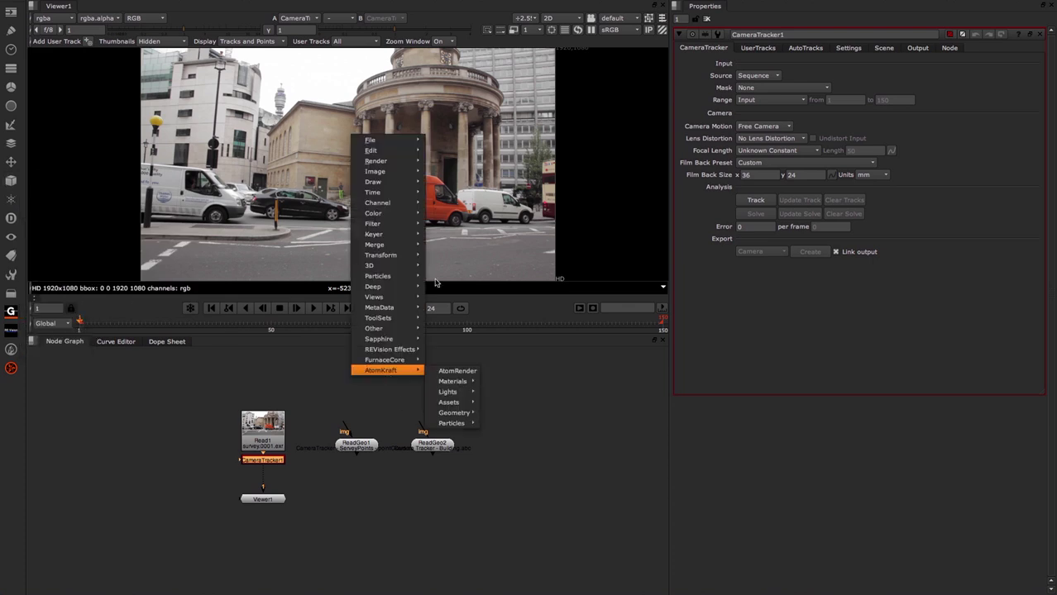
mouse_move(388, 274)
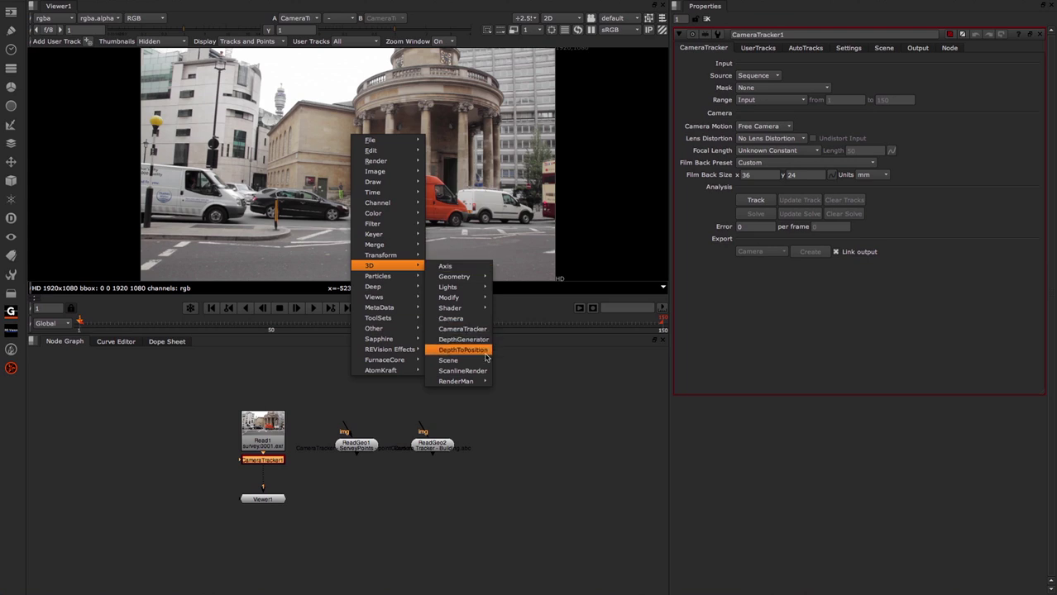
click(563, 401)
right_click(386, 385)
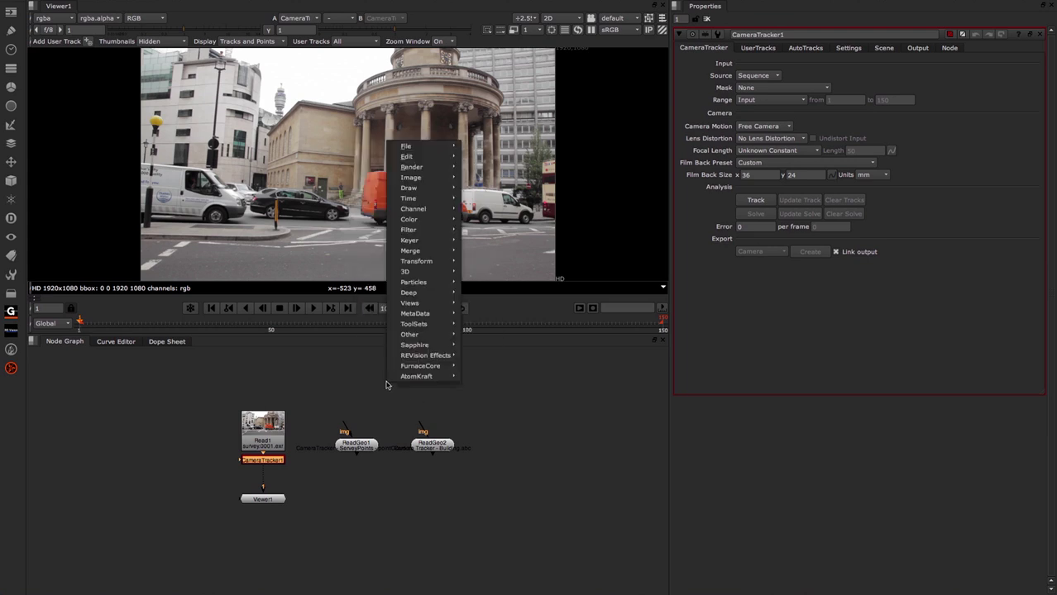
mouse_move(417, 272)
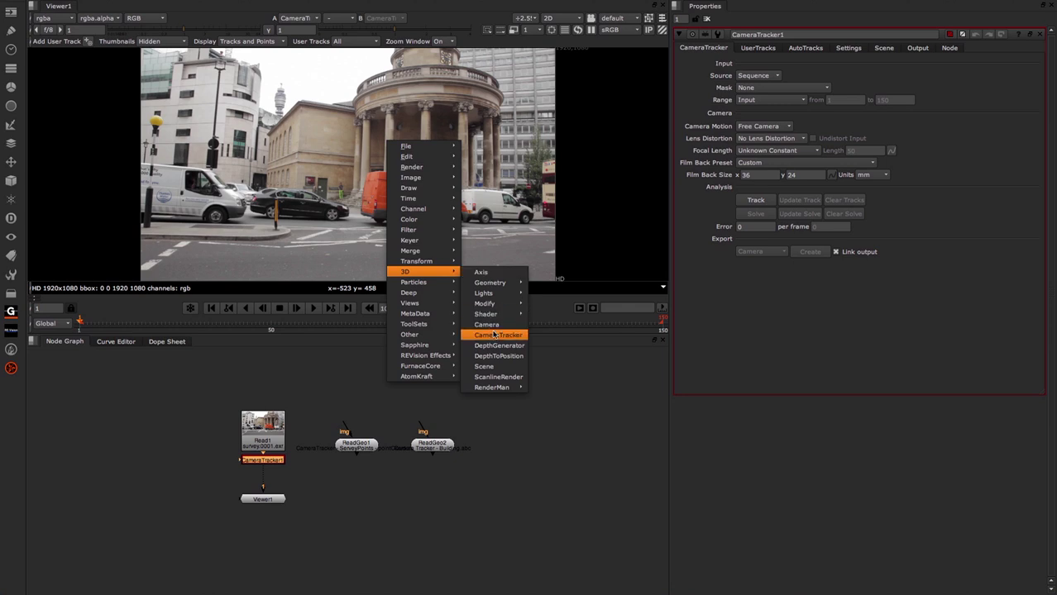
click(270, 357)
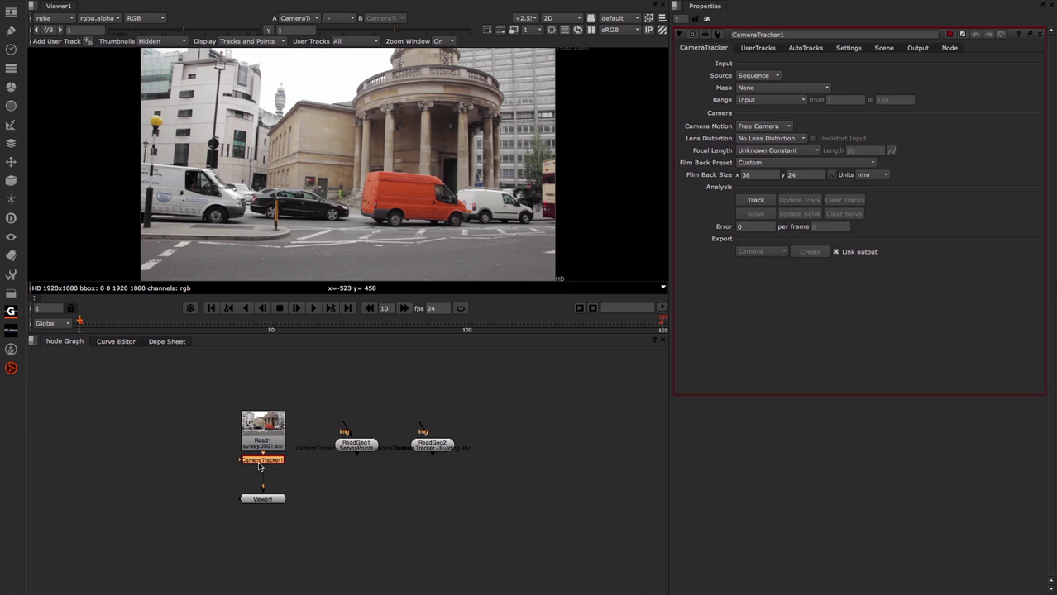
- Show the user tracks list of the CameraTracker node
click(755, 49)
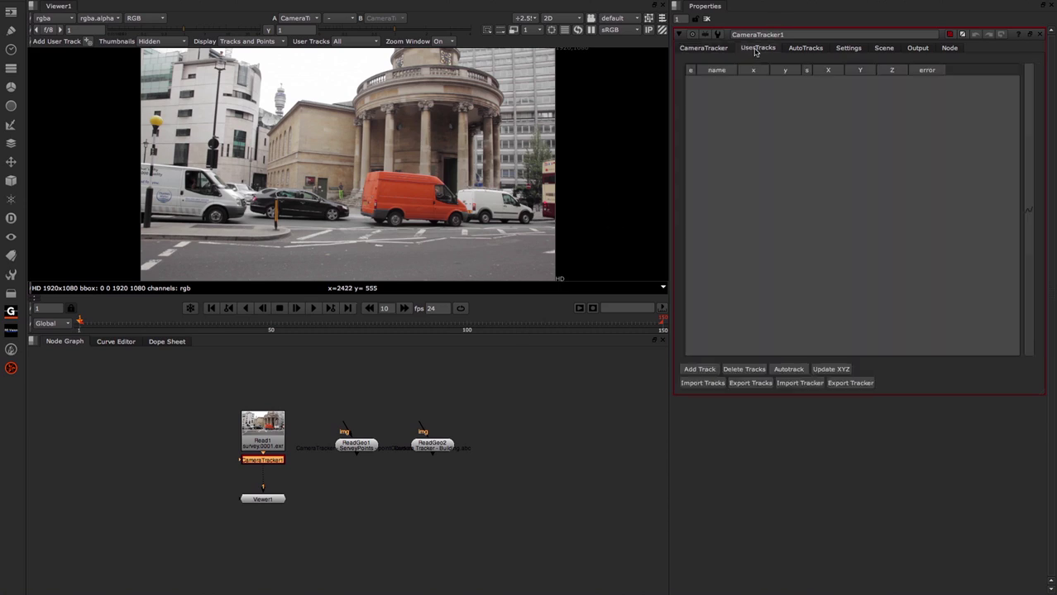
mouse_move(783, 61)
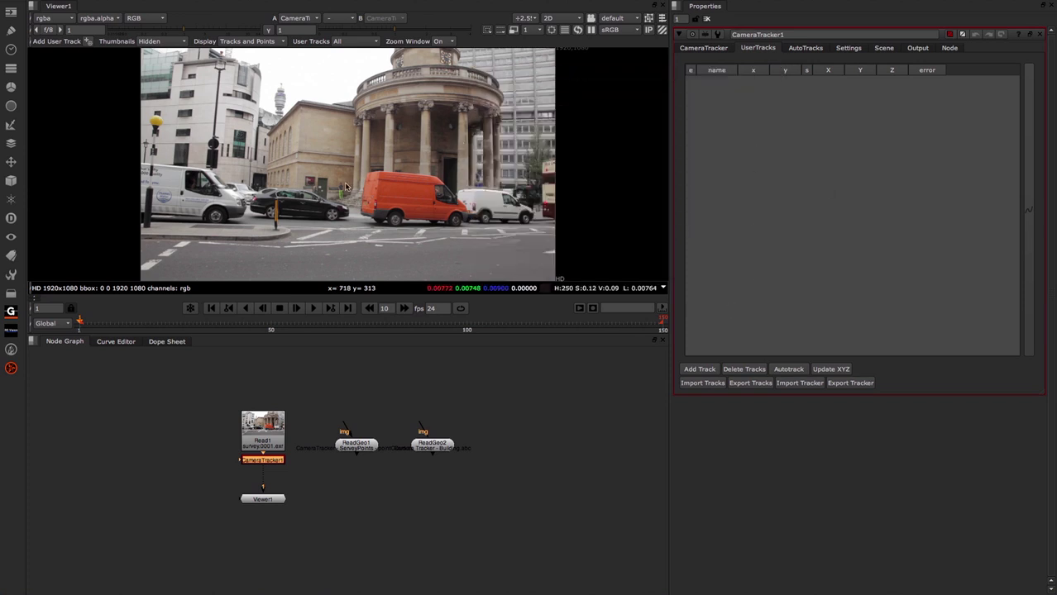
- Inspect the ReadGeo2 building model in 3D from its other side, and return the viewer to the CameraTracker output
click(431, 450)
key(1)
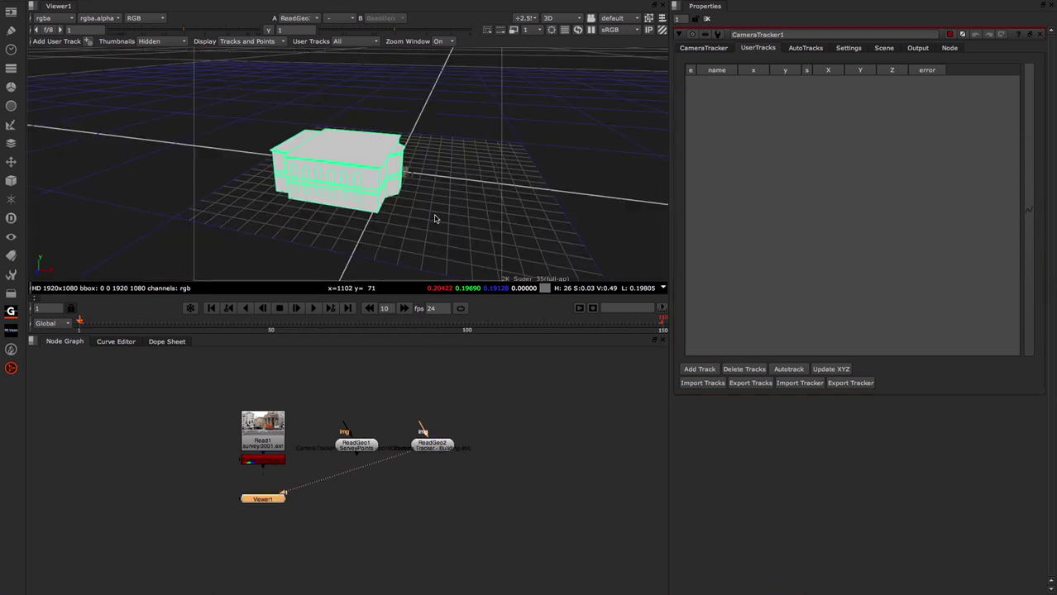
key(f)
ctrl+drag(449, 216, 375, 165)
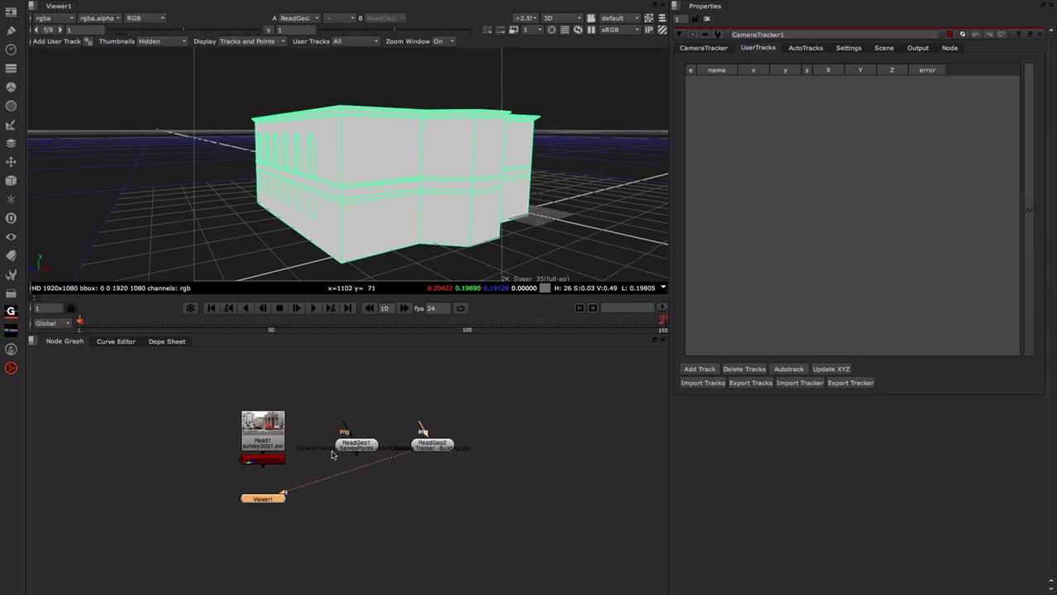
drag(406, 457, 285, 456)
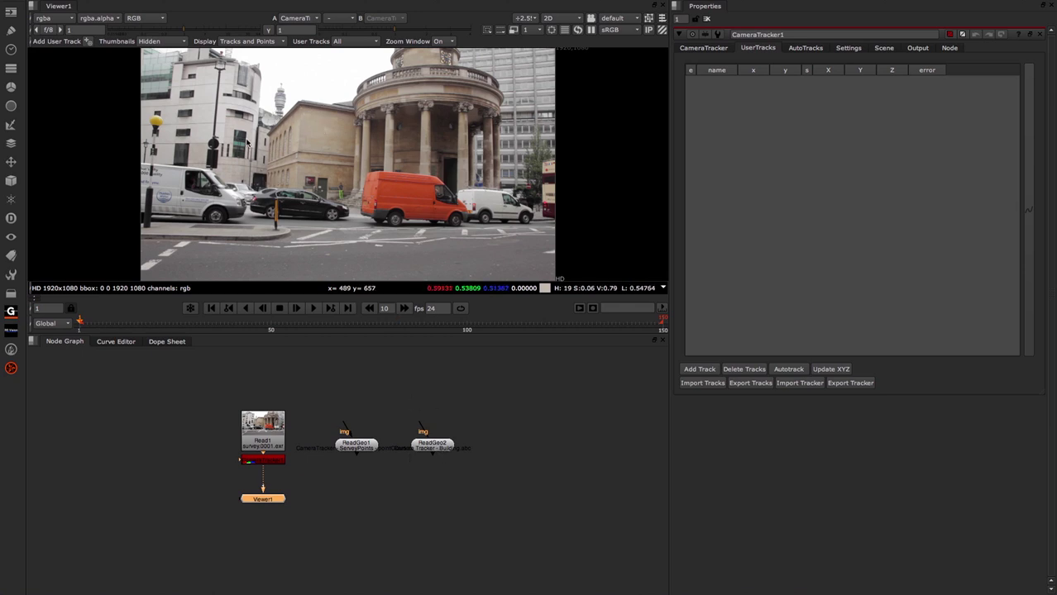
- Examine the corners, ledges and roof edge of the tan stone building in the footage for trackable survey features
scroll(267, 170, up, 5)
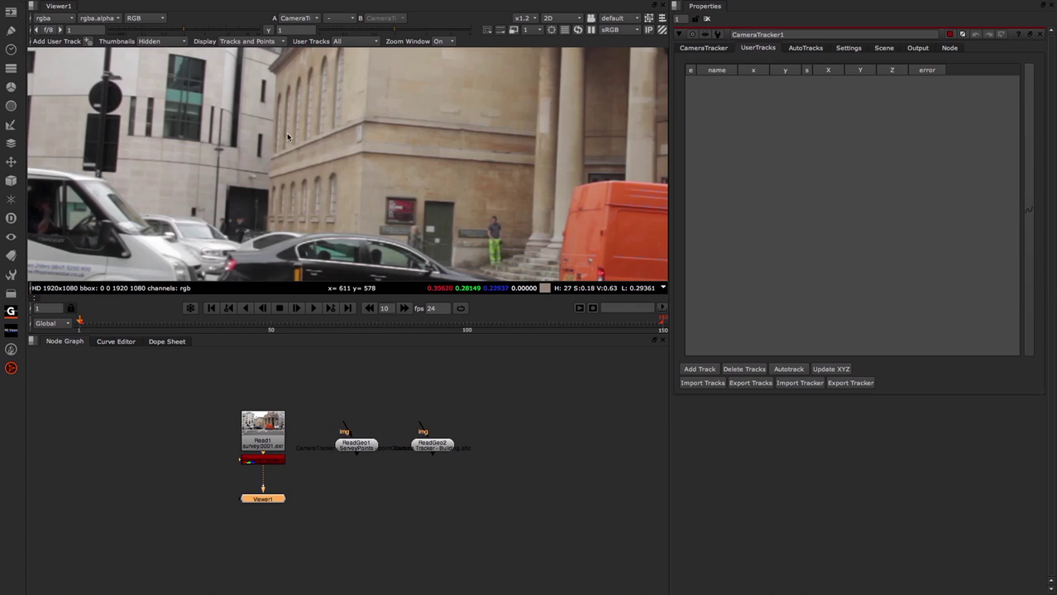
middle_drag(292, 160, 306, 259)
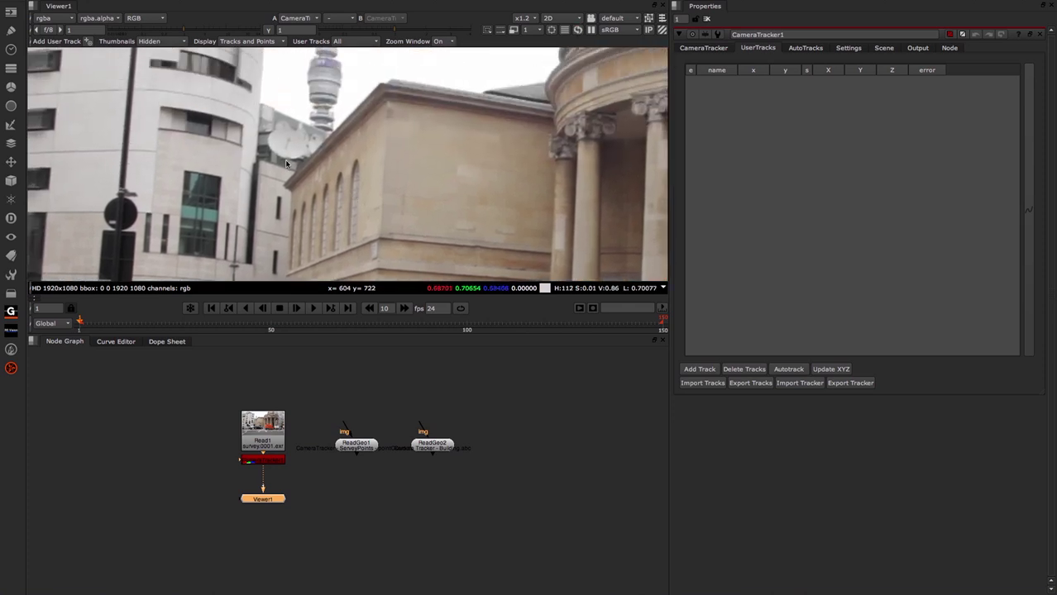
middle_drag(373, 236, 370, 163)
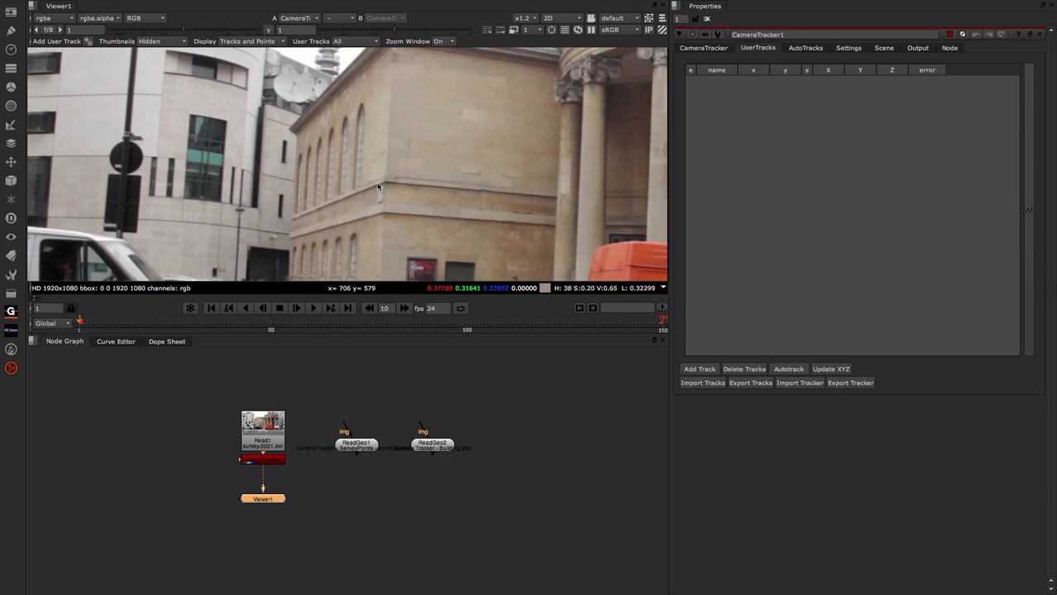
middle_drag(368, 58, 356, 108)
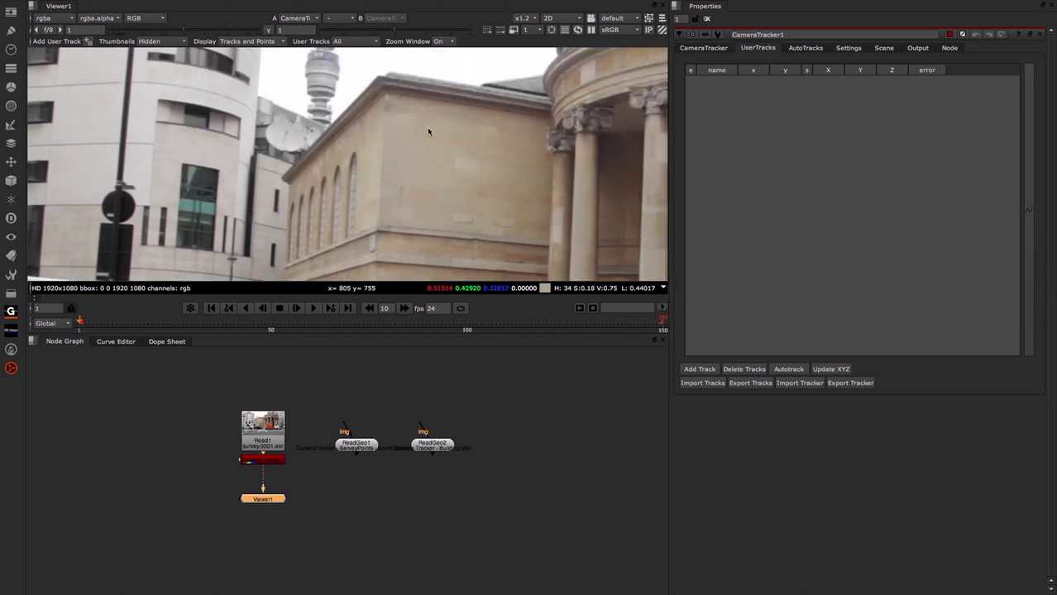
middle_drag(379, 140, 386, 87)
middle_drag(392, 186, 338, 215)
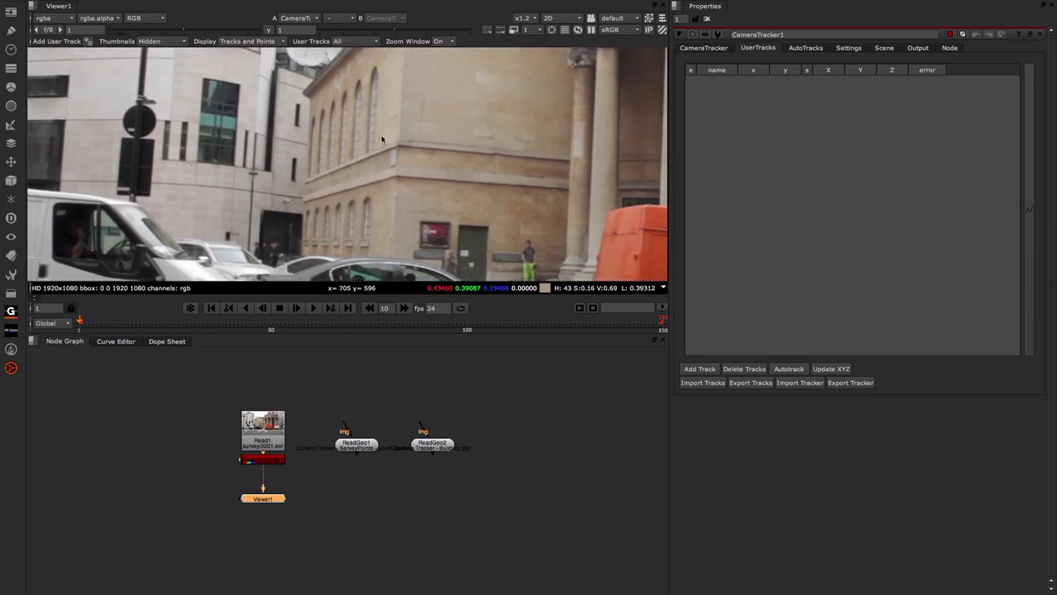
middle_drag(376, 115, 340, 152)
scroll(354, 130, up, 1)
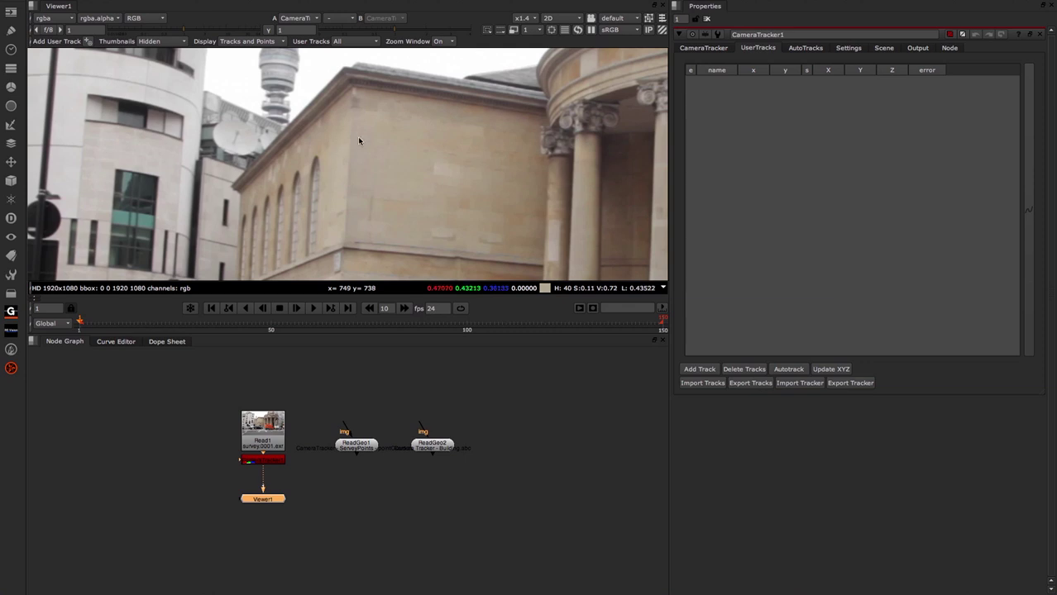
middle_drag(357, 136, 324, 189)
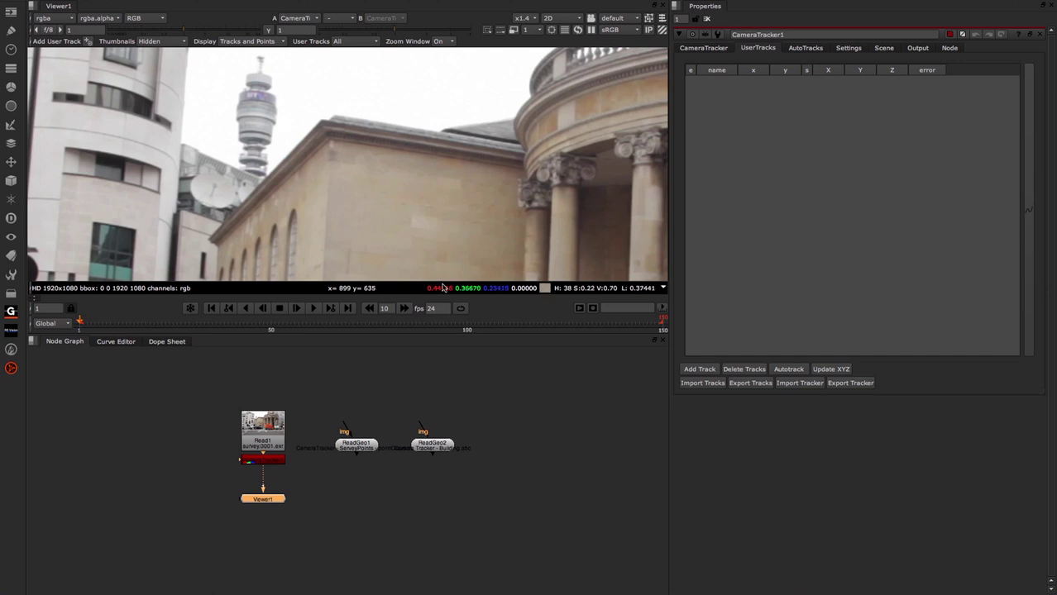
- Add a user track on the stone building's front roof corner at frame 1, refined to about x 731, y 831
drag(267, 460, 266, 473)
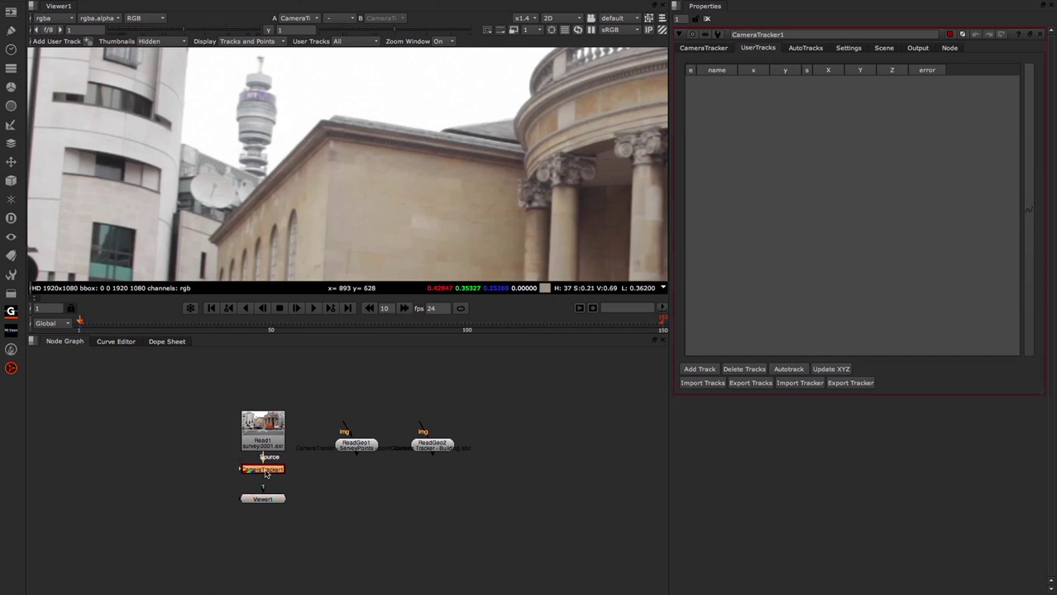
click(87, 42)
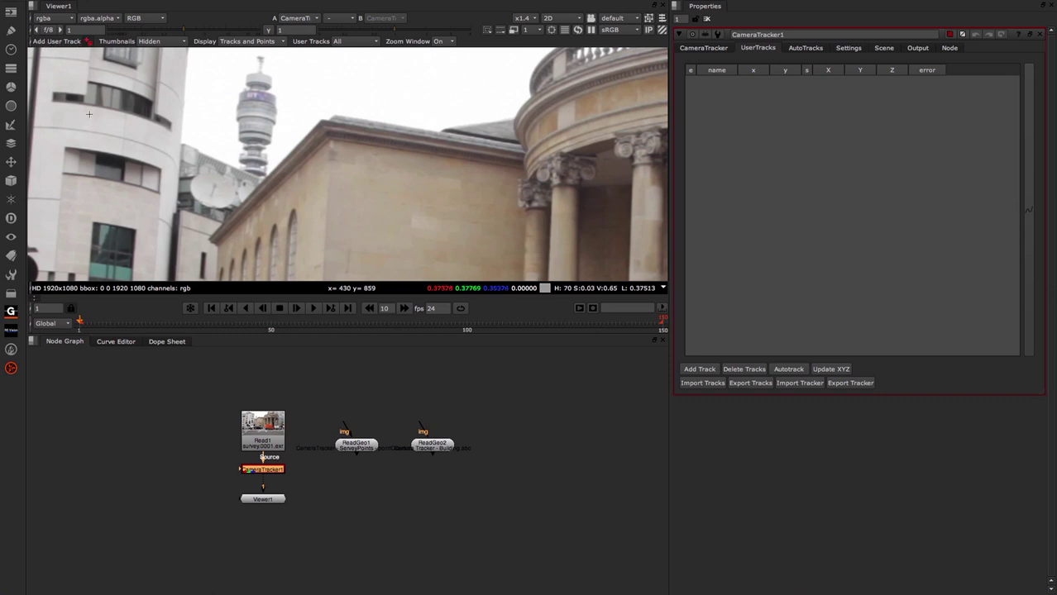
click(338, 130)
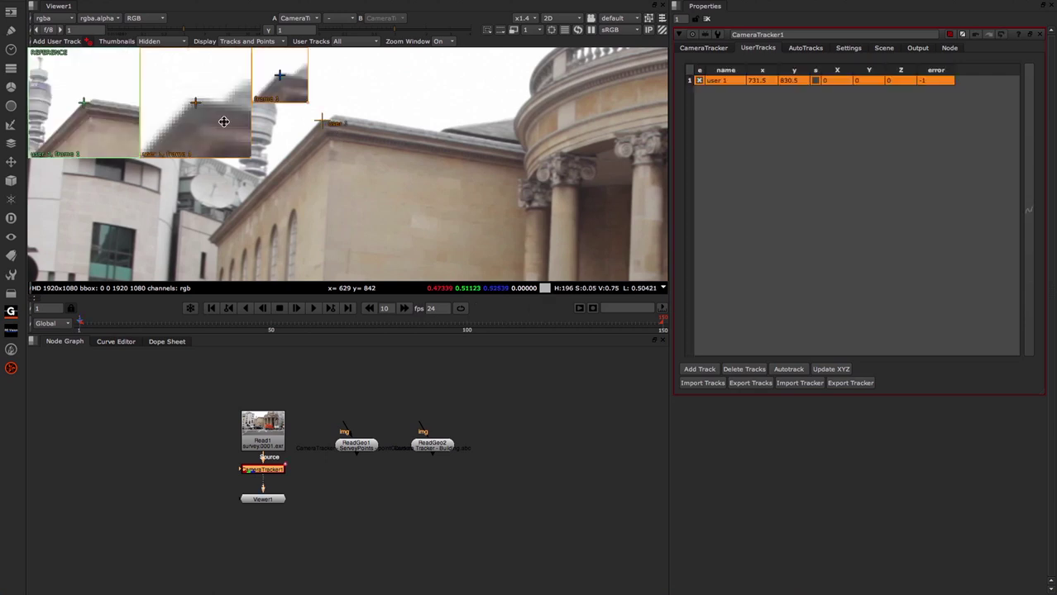
drag(193, 136, 197, 136)
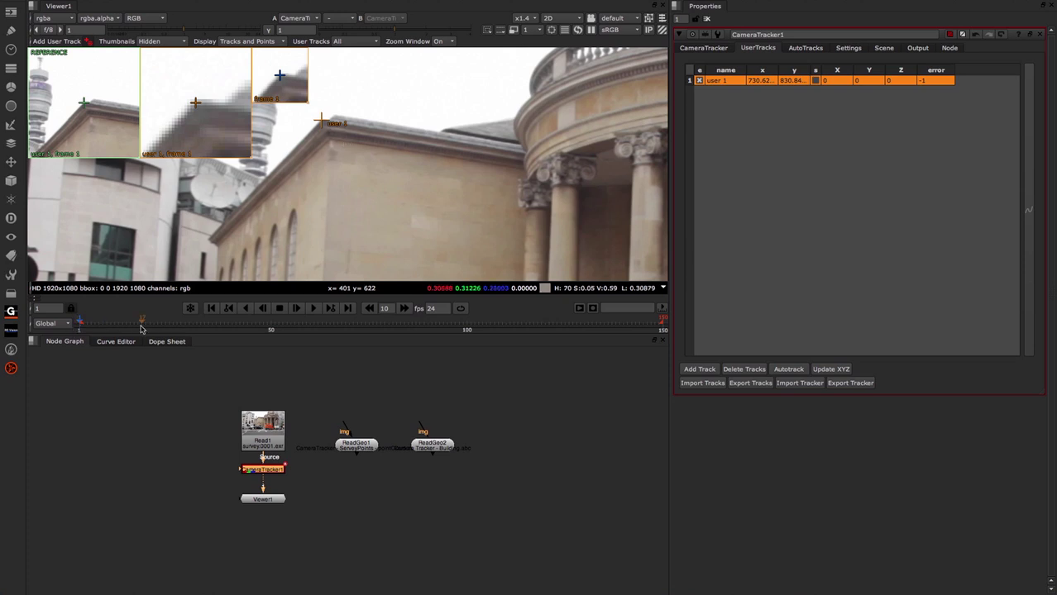
- Advance 10 frames to frame 11 and realign the user track with the roof corner at about x 736, y 832
click(385, 308)
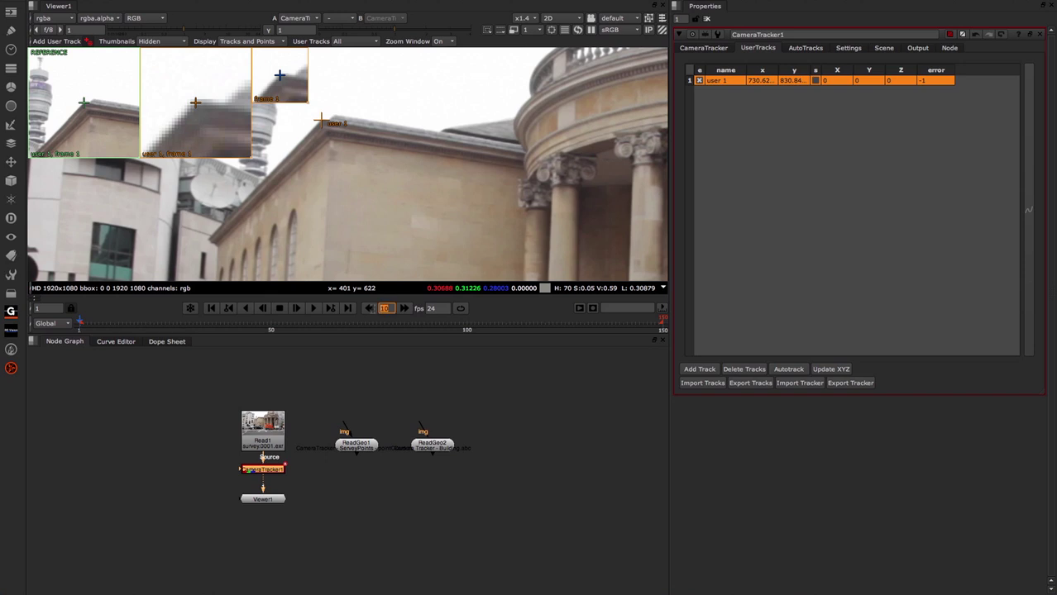
click(405, 308)
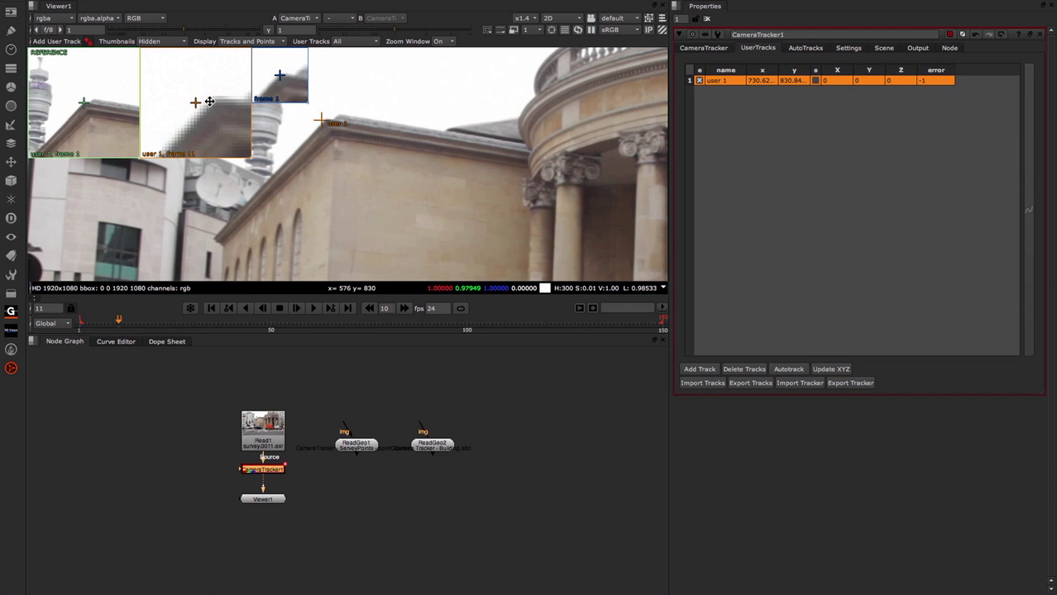
drag(213, 133, 198, 136)
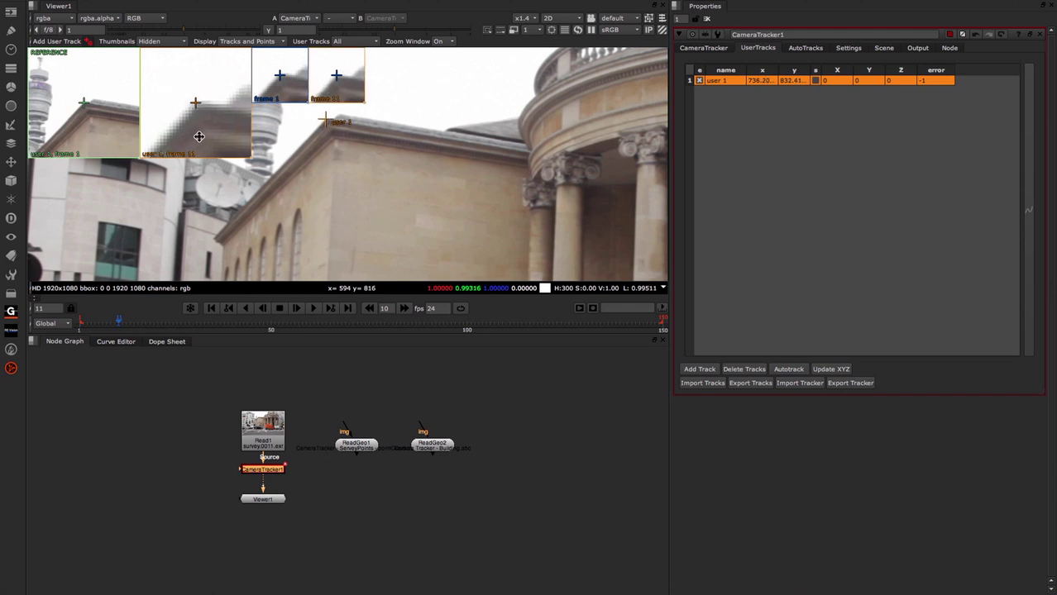
- Realign the user track with the roof corner at frame 21, about x 754, y 834, and frame 31, about x 766, y 834
click(404, 308)
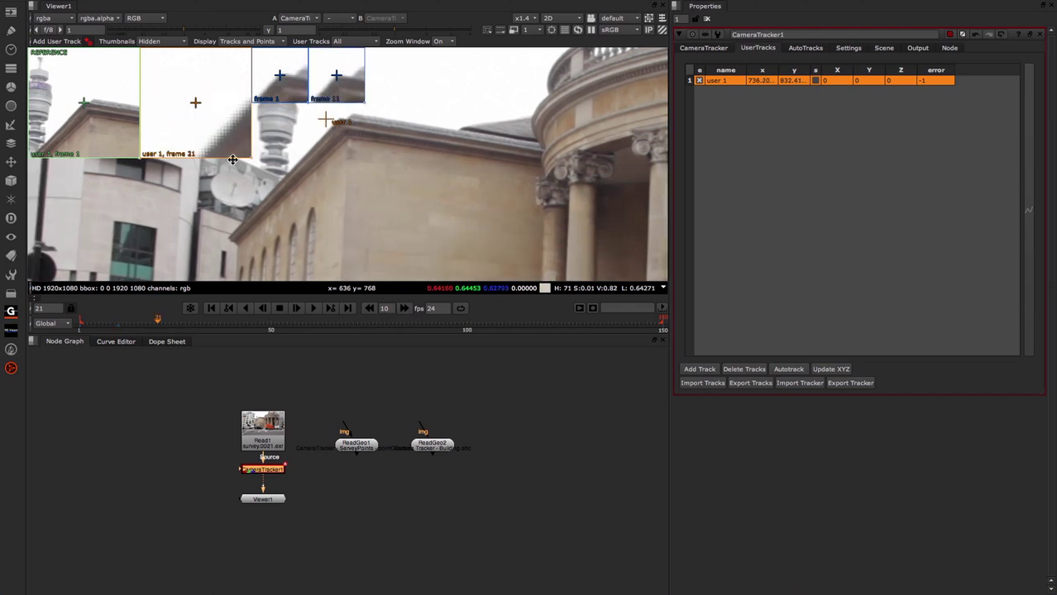
drag(217, 128, 152, 122)
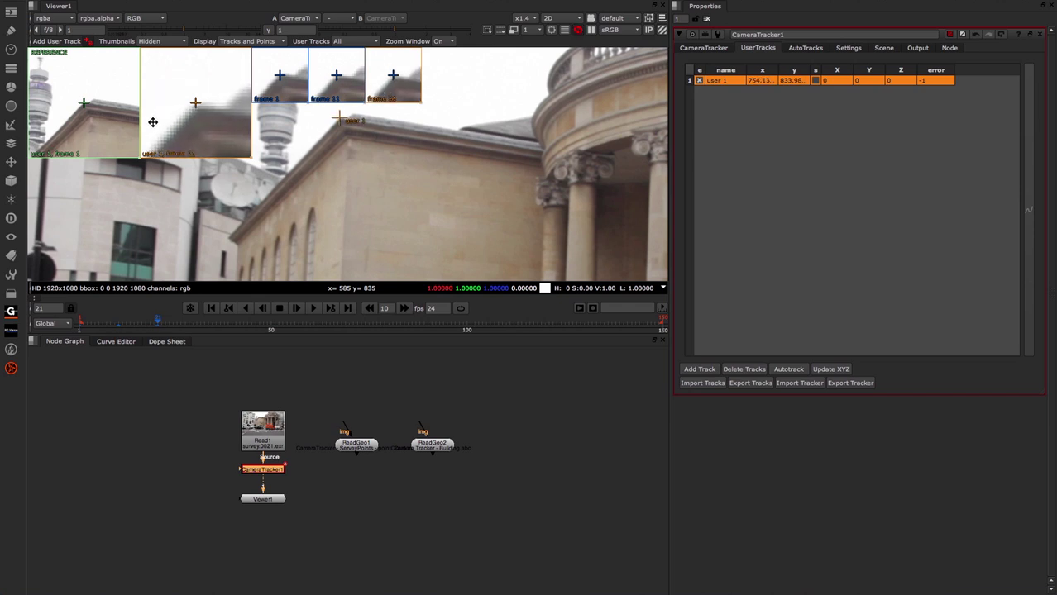
click(404, 307)
drag(220, 120, 183, 123)
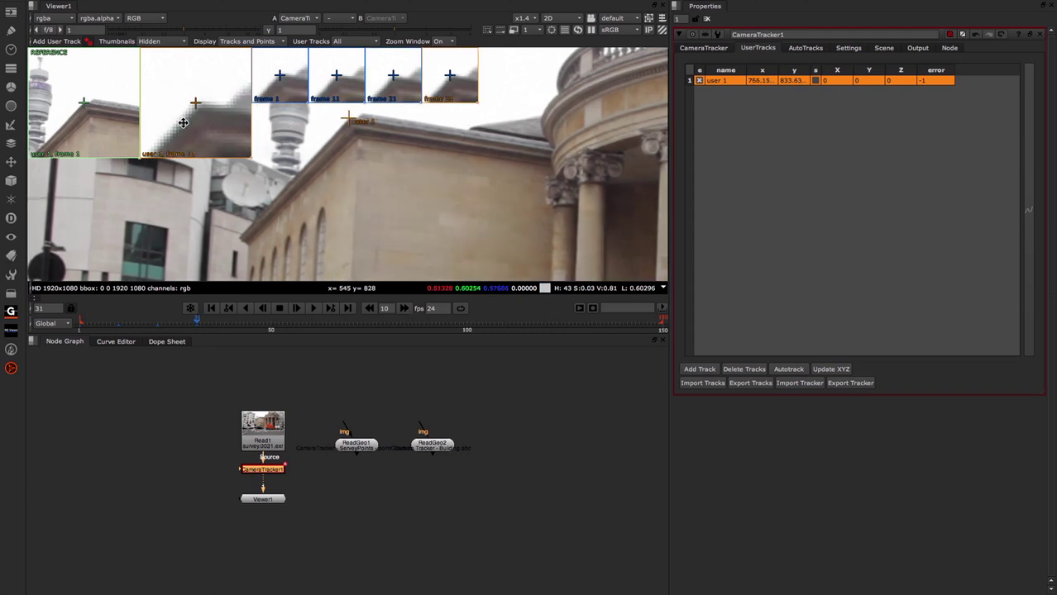
- Go back to frame 1, rename the user track topFront, and clear the track selection
drag(196, 321, 79, 324)
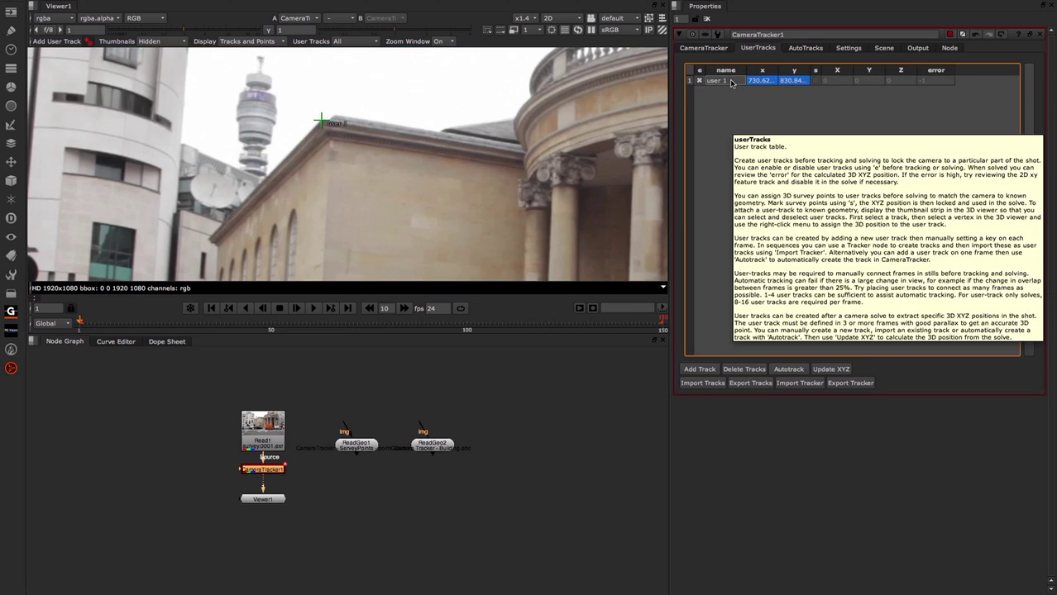
double_click(730, 80)
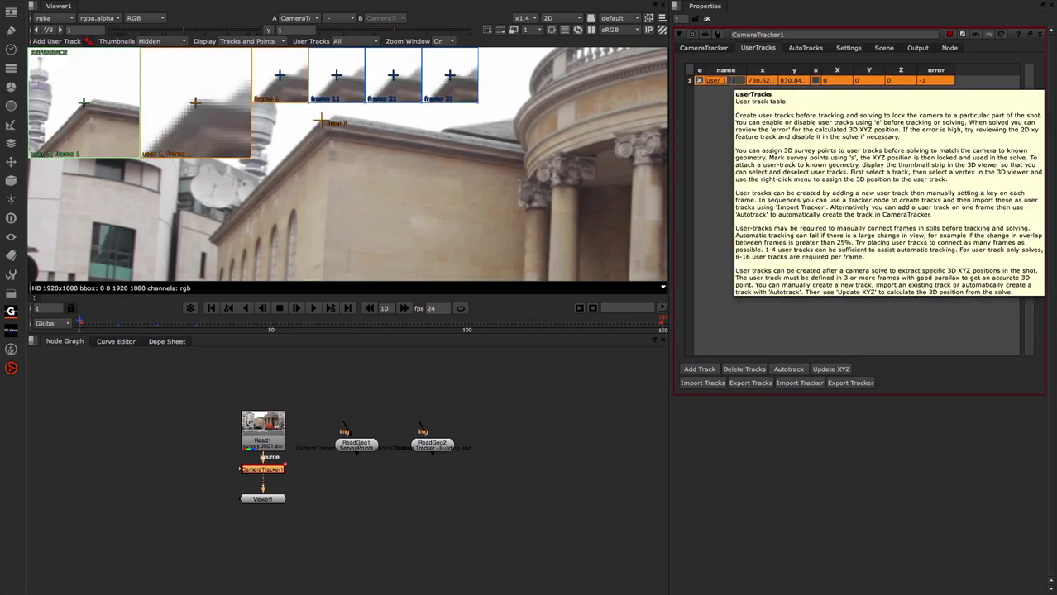
text(topFront)
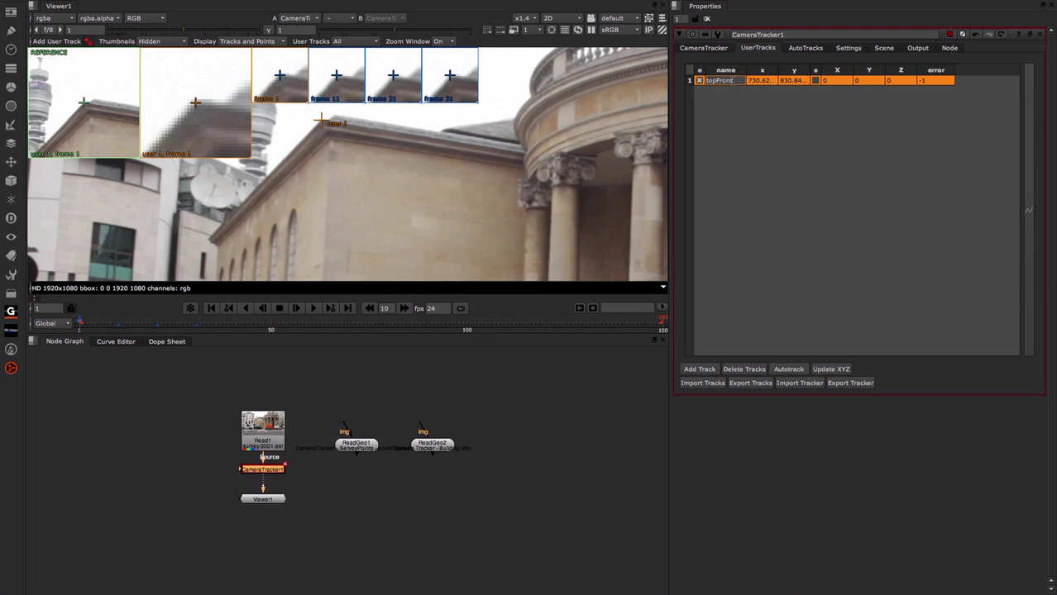
click(419, 201)
- Examine the ledges on the stone building's front corner and the roof and ledge points on its back corner for further track positions
middle_drag(419, 200, 412, 151)
middle_drag(380, 191, 383, 167)
middle_drag(334, 201, 338, 174)
drag(319, 174, 345, 216)
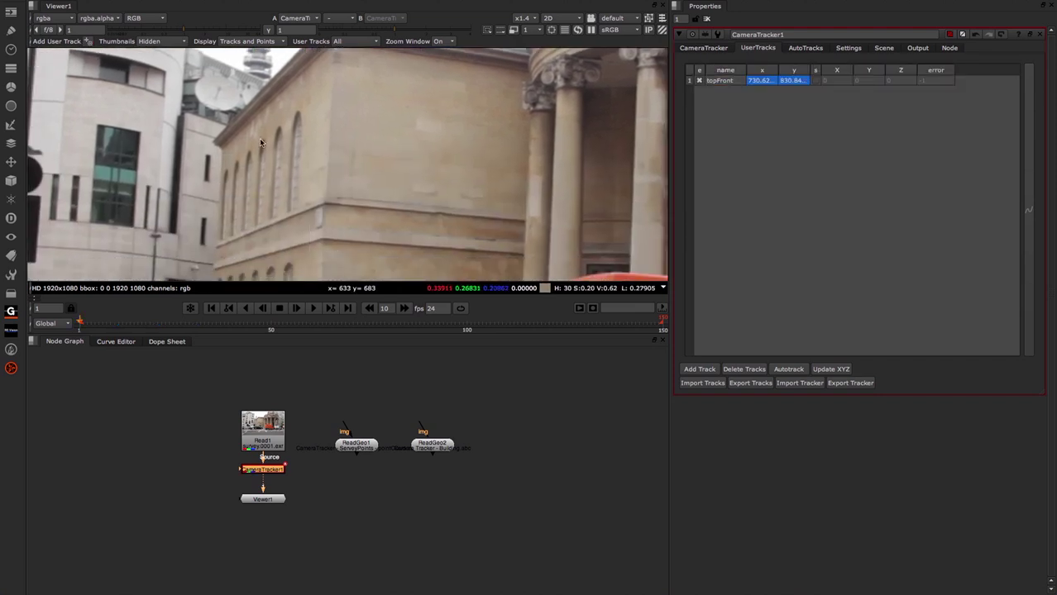
middle_drag(260, 139, 319, 158)
drag(263, 145, 285, 170)
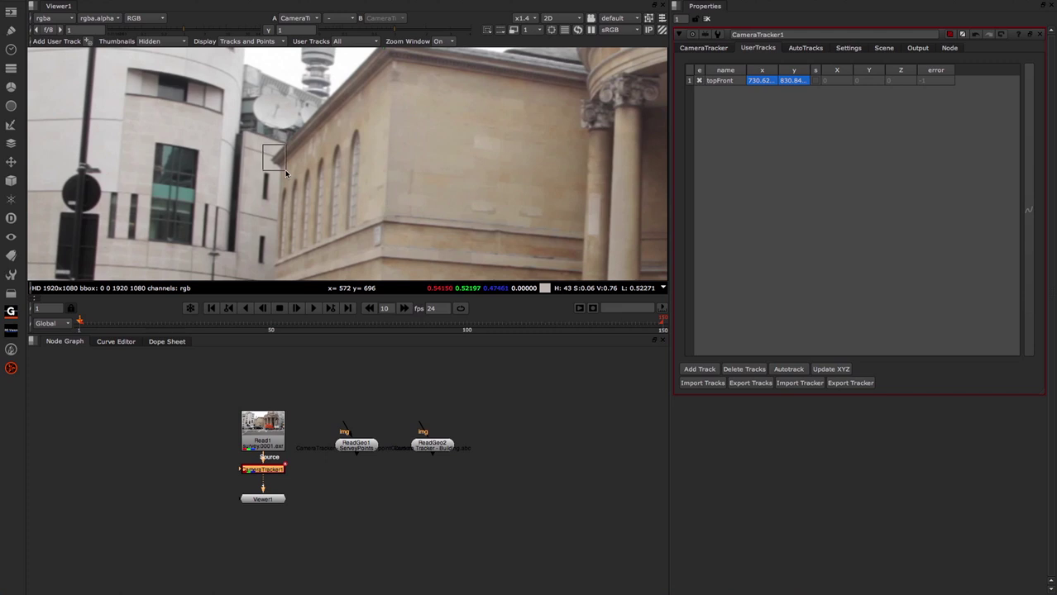
middle_drag(273, 213, 277, 175)
drag(267, 201, 287, 228)
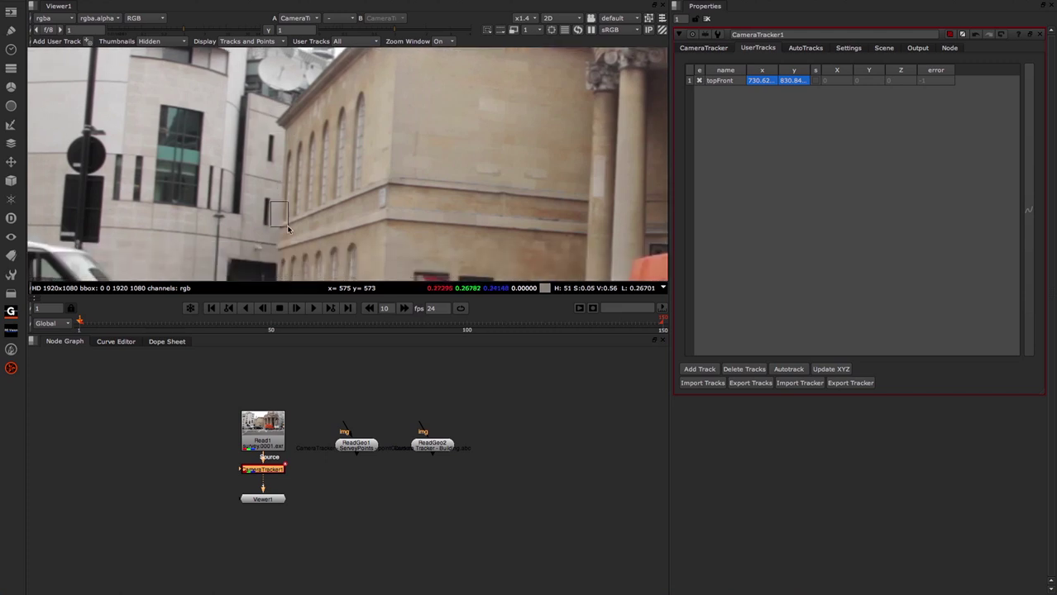
scroll(290, 213, down, 2)
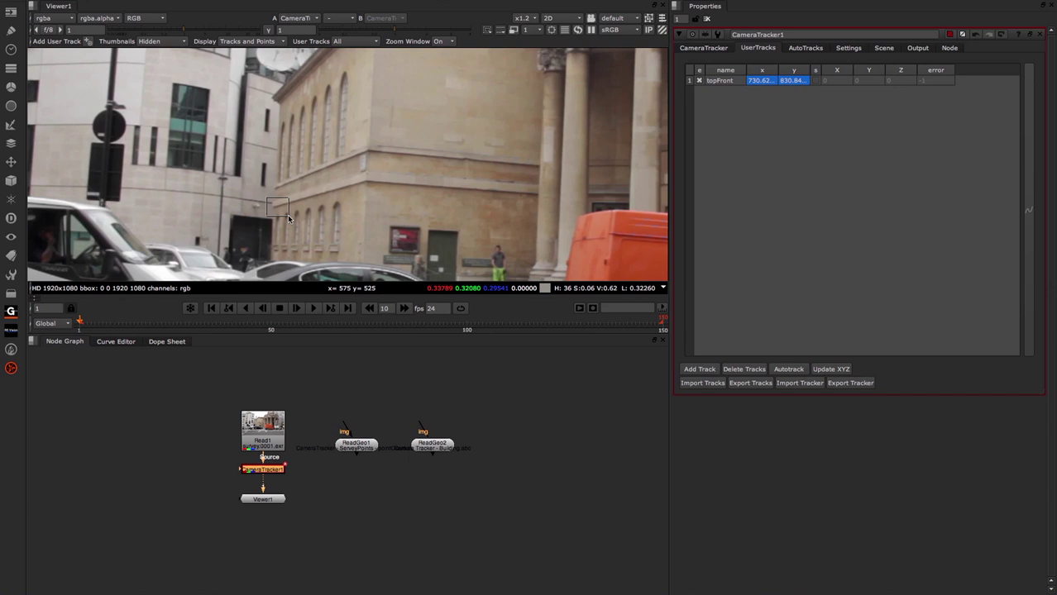
scroll(369, 115, down, 2)
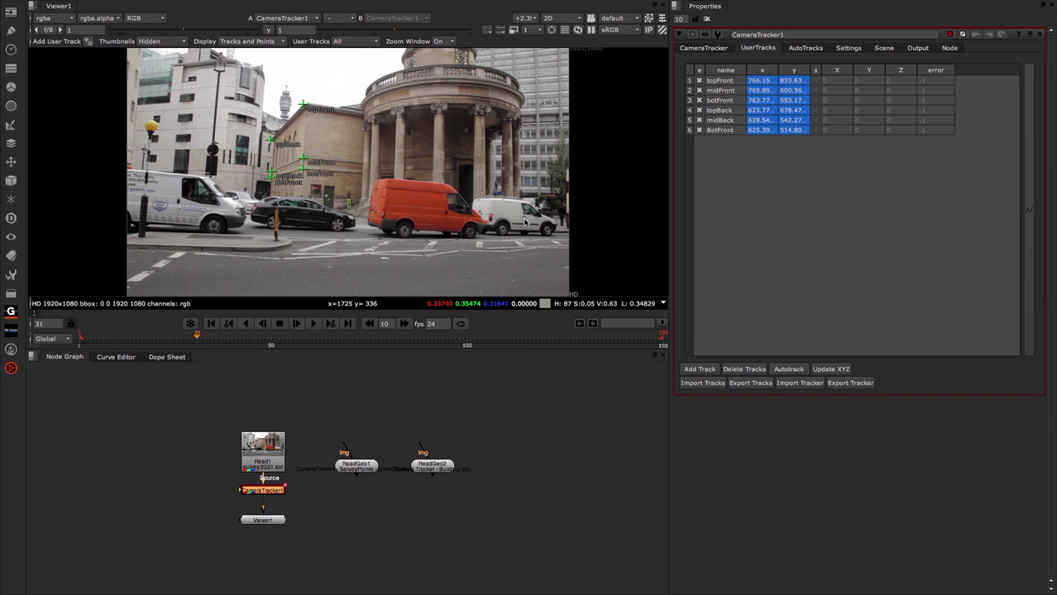
- Show the ReadGeo2 building model in the 3D viewer and frame it in view
drag(265, 523, 434, 467)
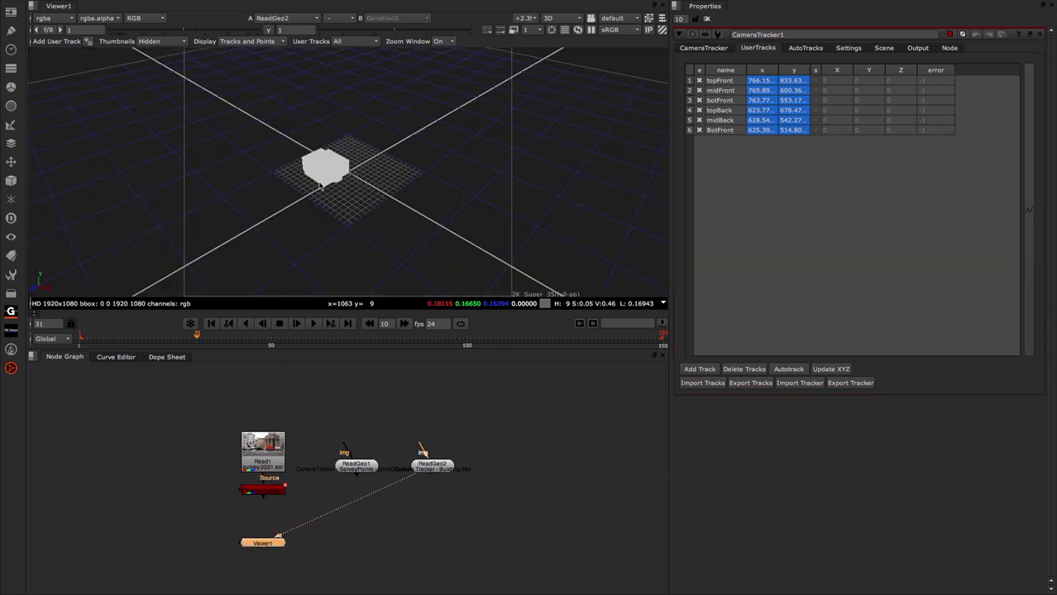
drag(289, 205, 369, 137)
key(f)
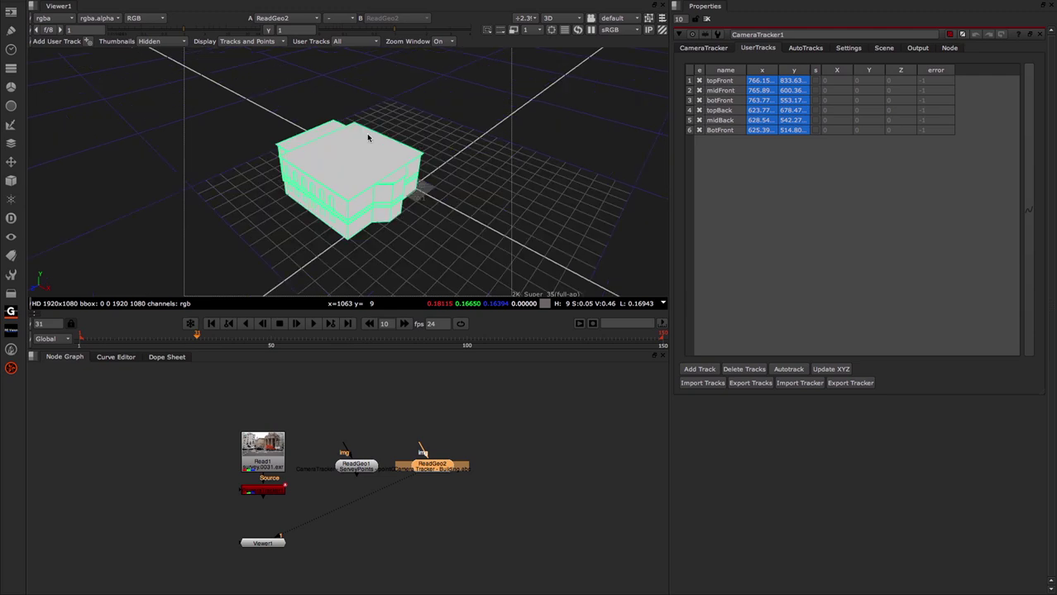
- Set the ReadGeo2 building's display mode to wireframe, and close the node's properties
double_click(438, 468)
click(755, 170)
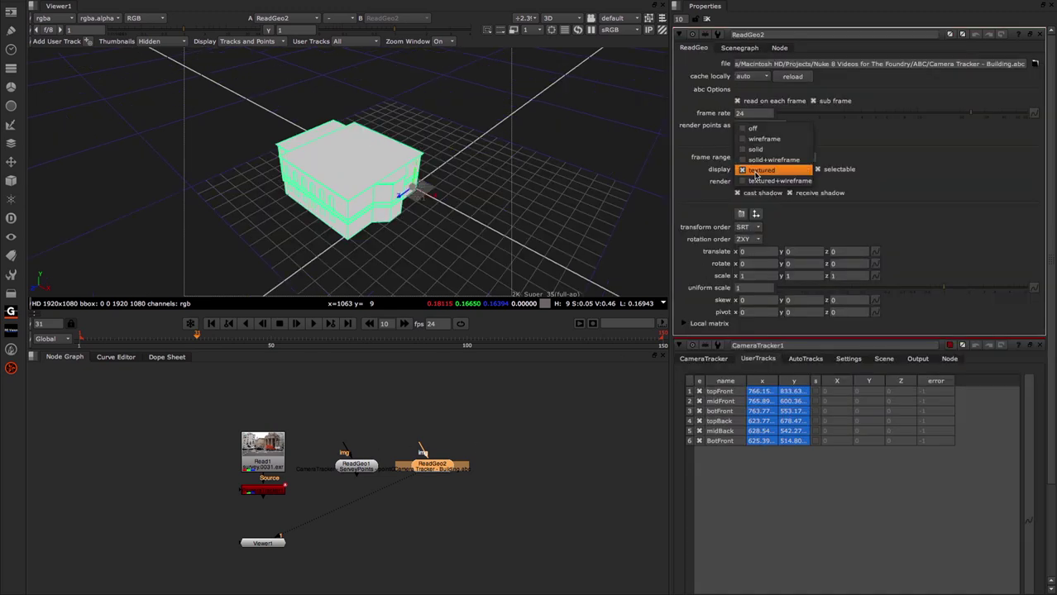
click(752, 135)
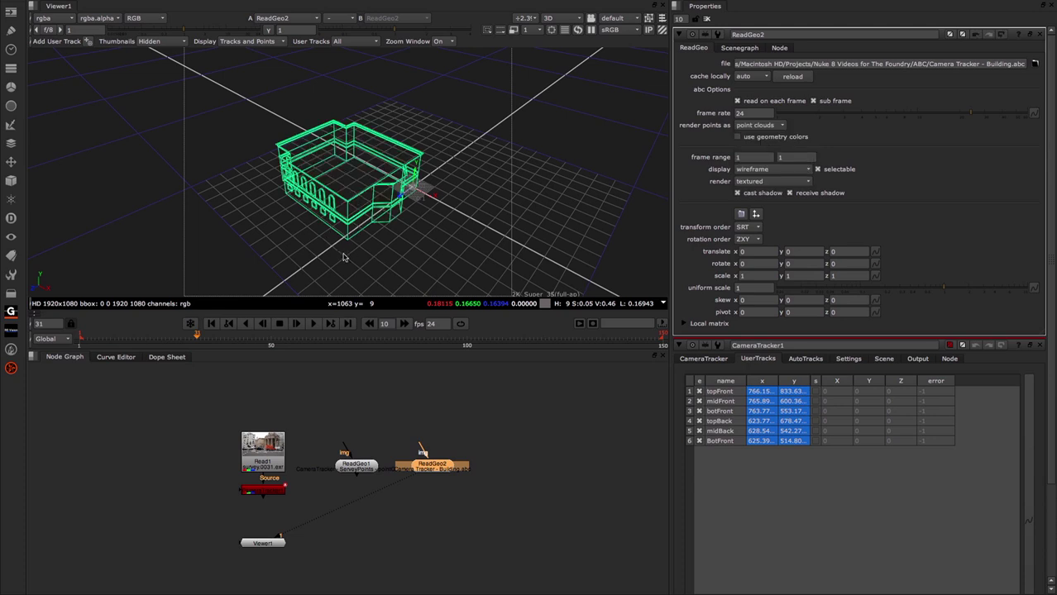
super+drag(349, 257, 430, 204)
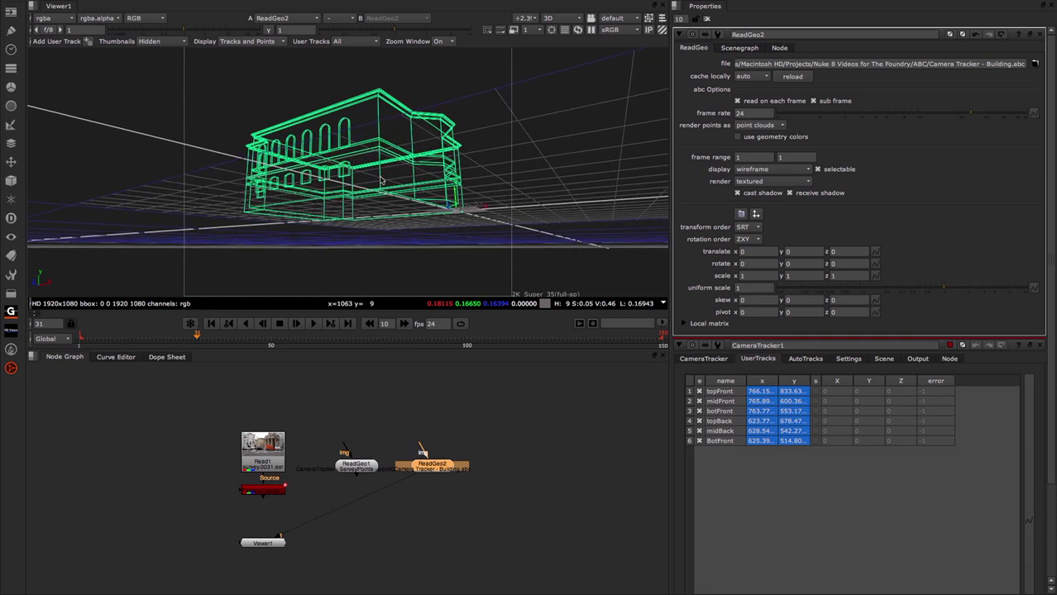
super+drag(381, 180, 481, 258)
scroll(422, 207, up, 3)
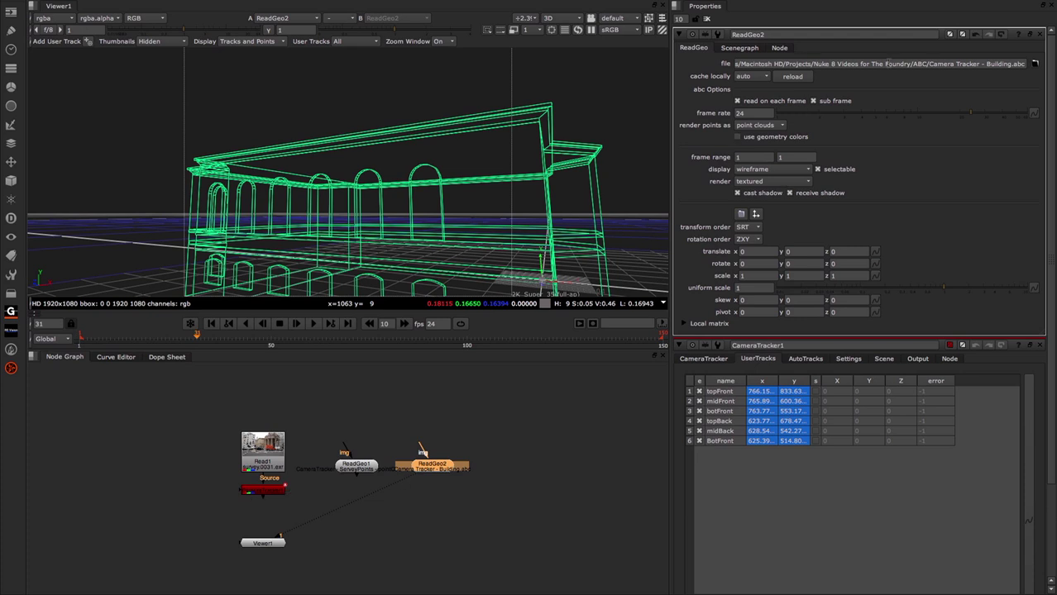
click(1039, 34)
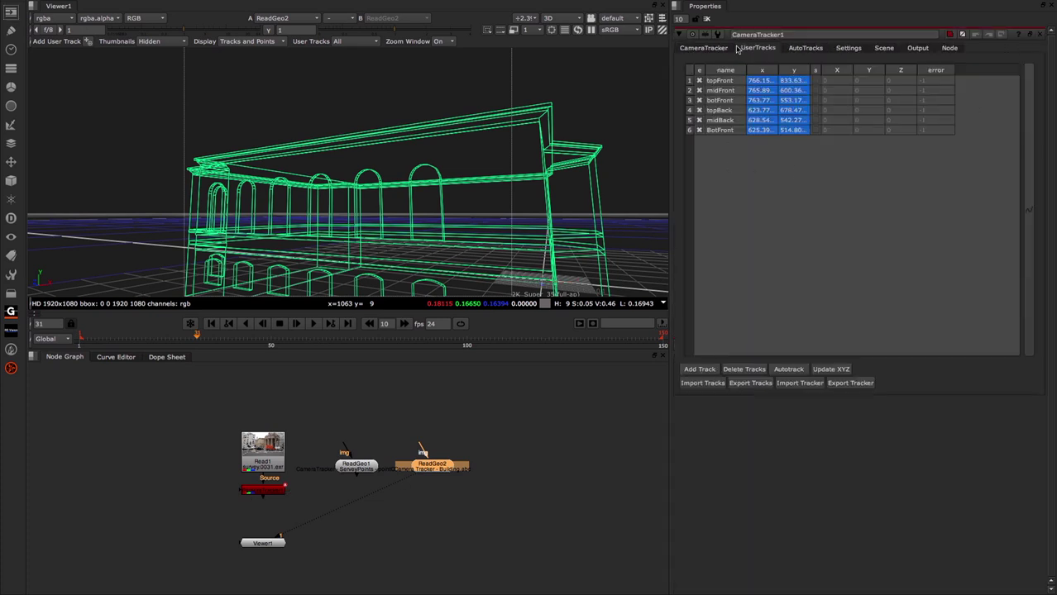
- Enable vertex selection in the 3D viewer and snap the topFront user track to the building's front roof corner vertex
click(721, 81)
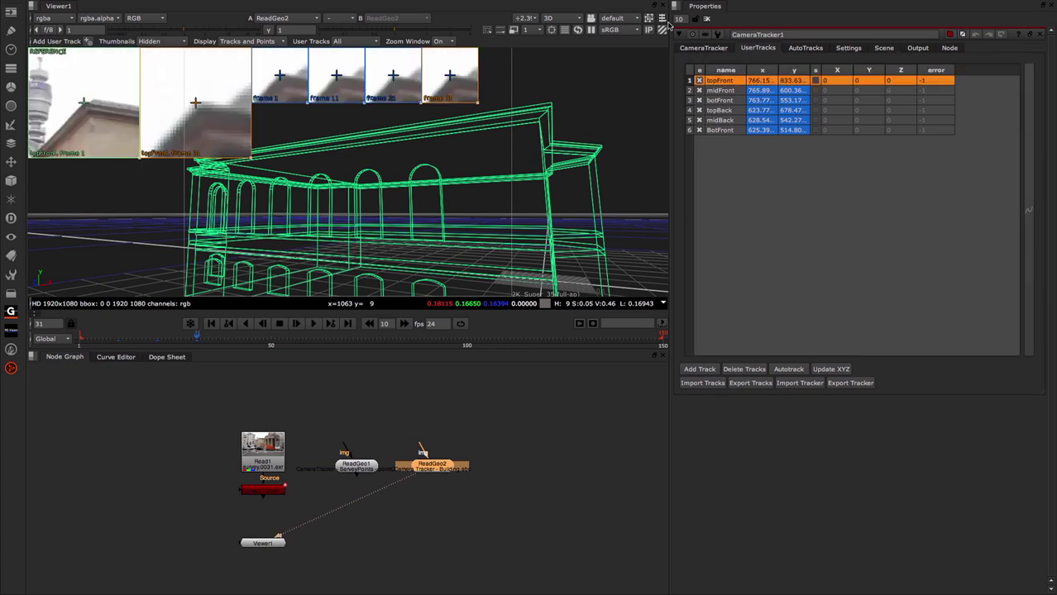
click(663, 29)
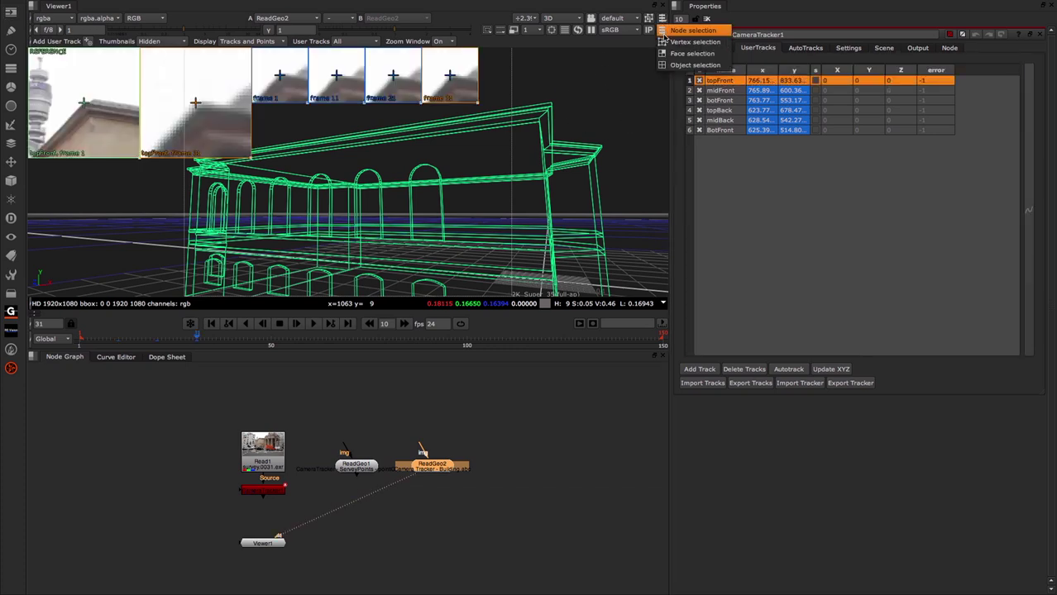
click(695, 44)
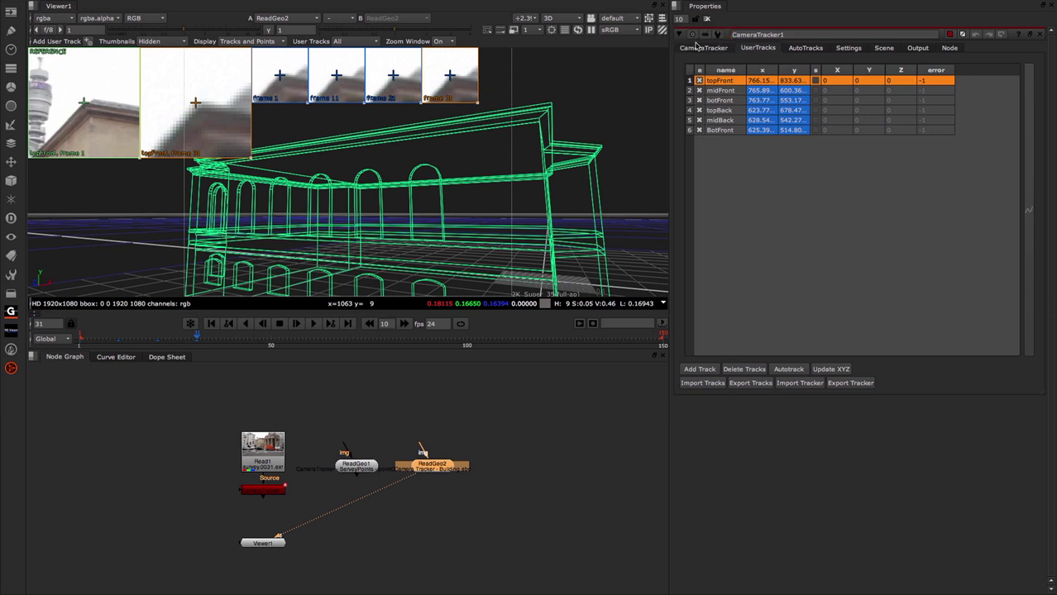
click(553, 107)
right_click(554, 106)
mouse_move(577, 109)
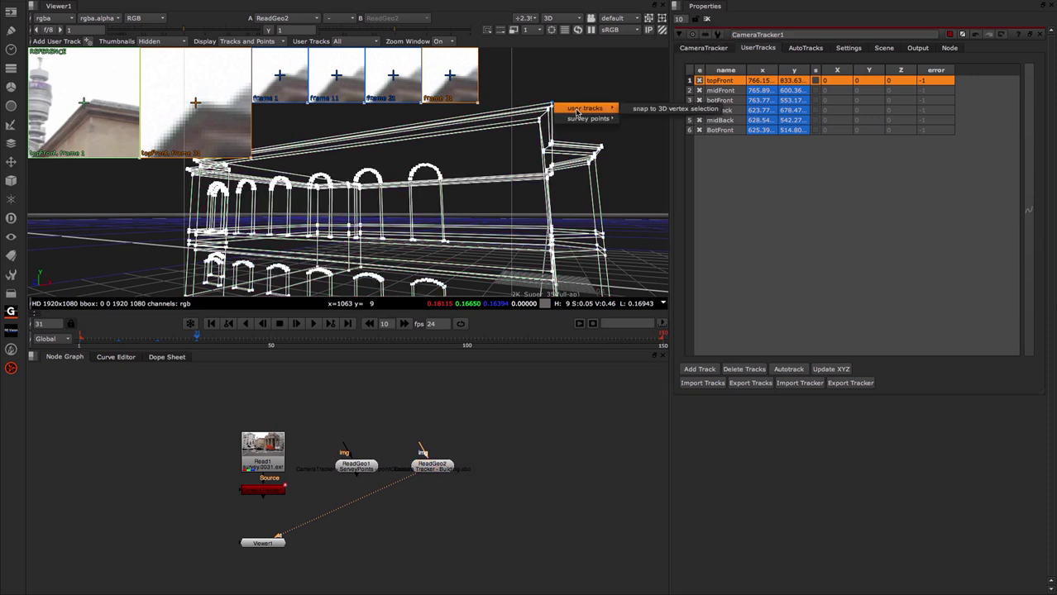
click(639, 110)
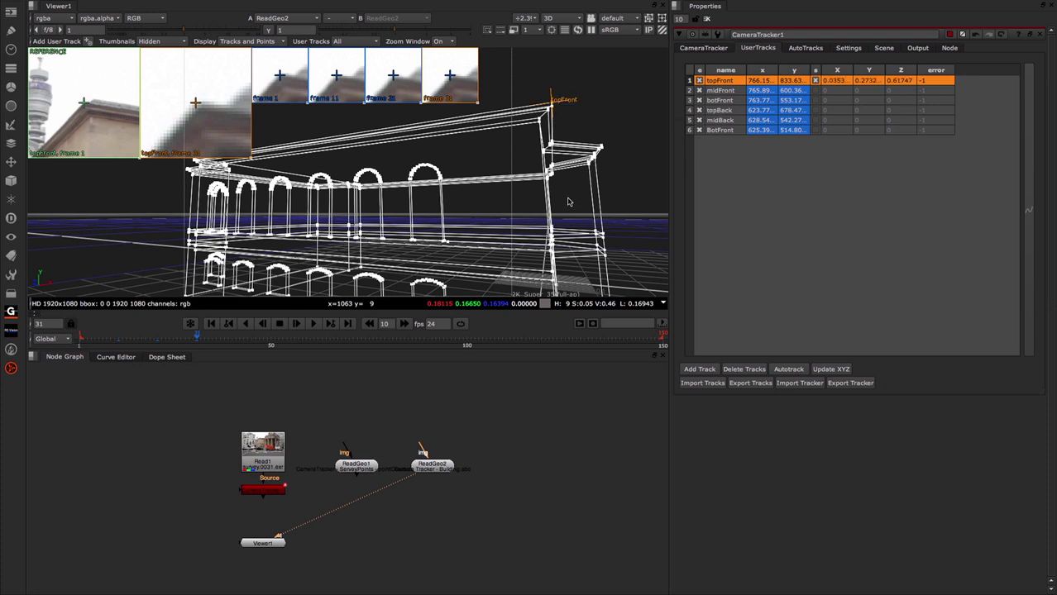
- Snap the midFront user track to the vertex on the upper ledge at the building's front corner
alt+drag(567, 197, 539, 185)
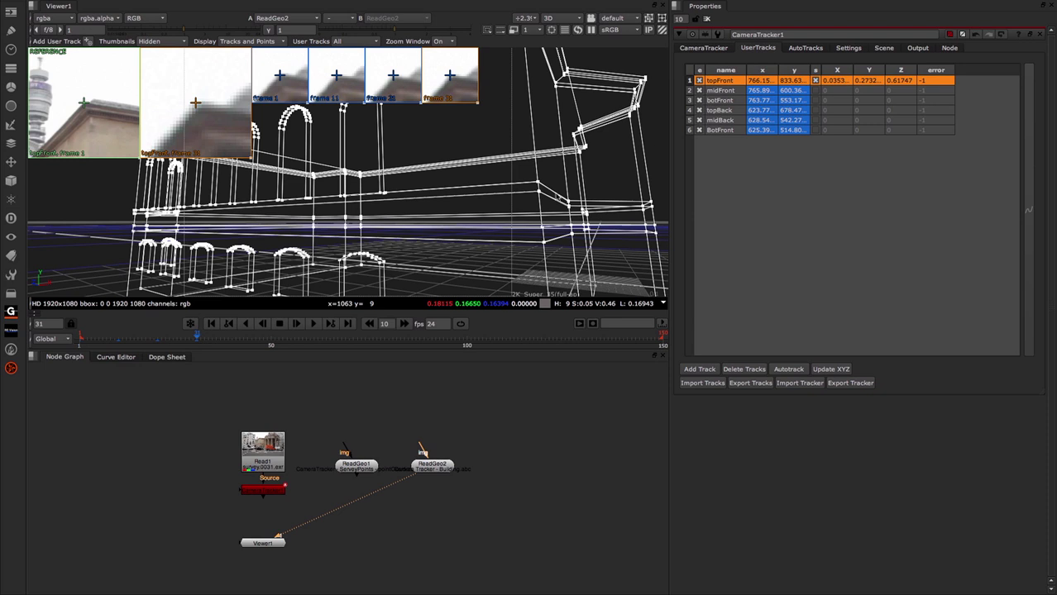
click(717, 91)
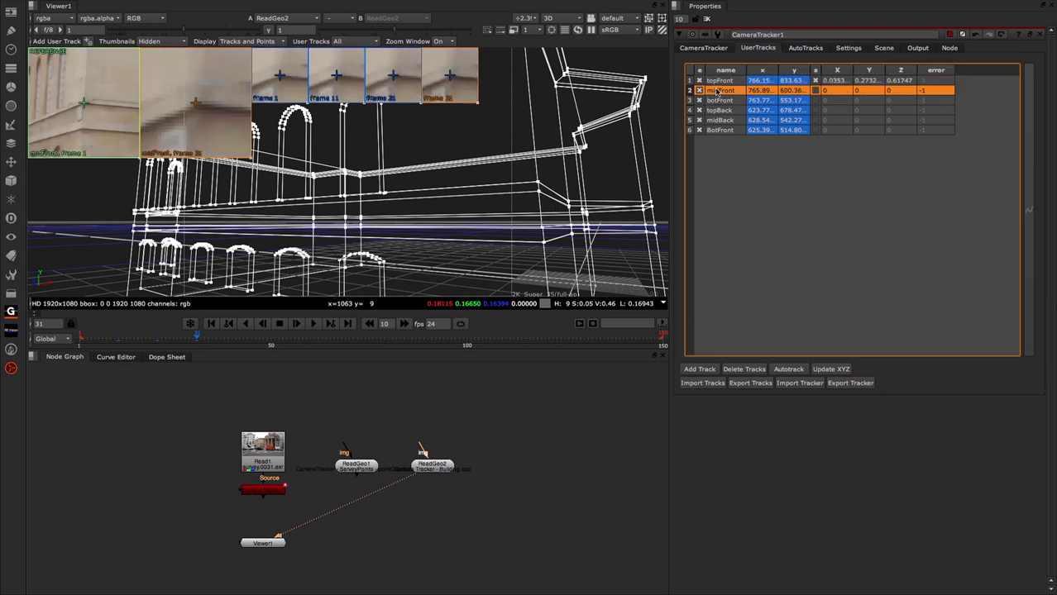
right_click(539, 193)
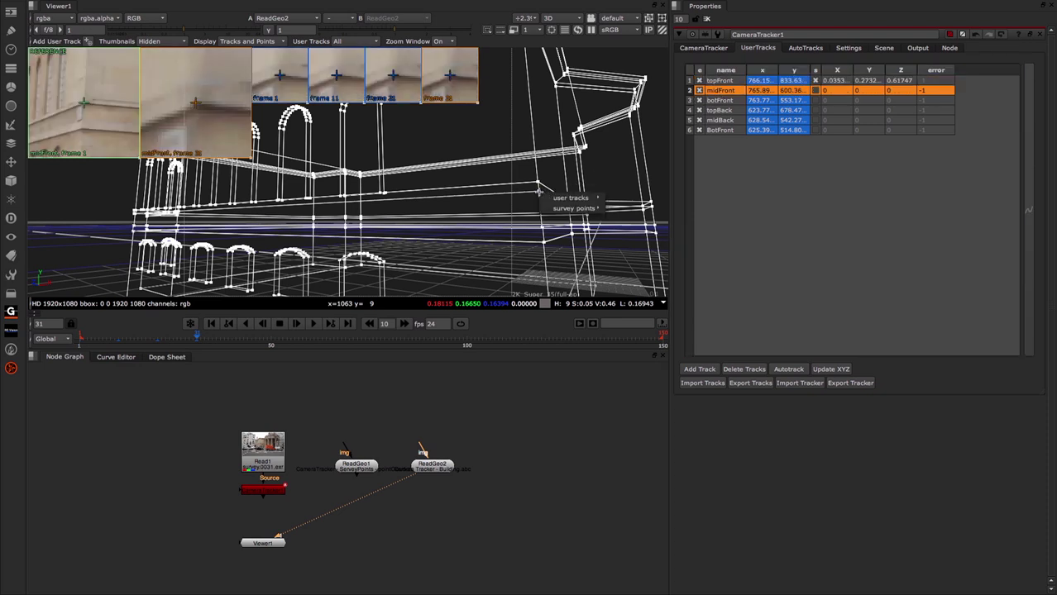
mouse_move(579, 197)
click(623, 199)
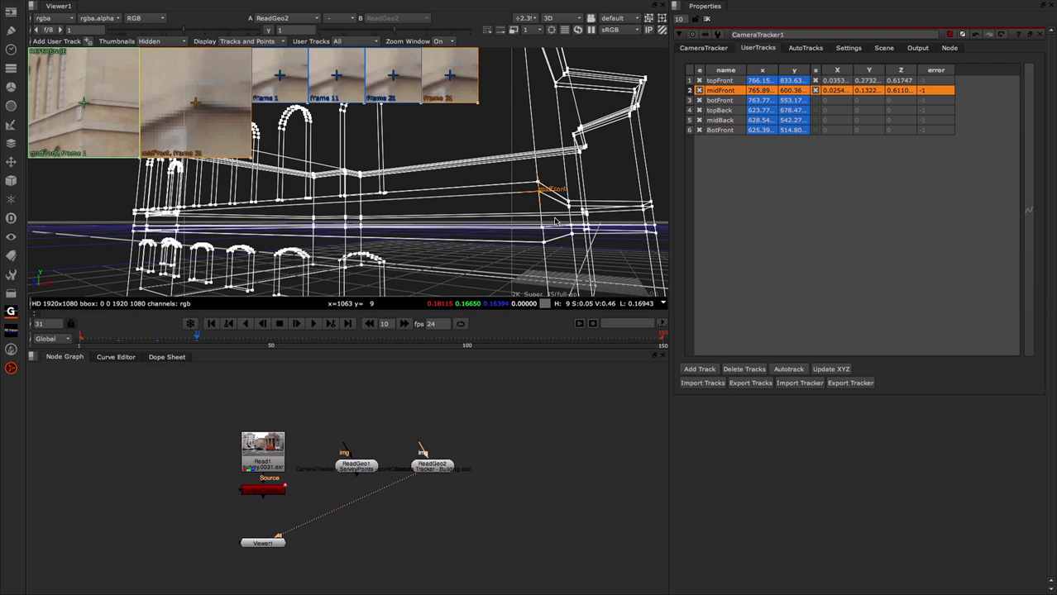
- Snap the botFront user track to the lower ledge vertex directly beneath midFront on the building's front corner
click(719, 100)
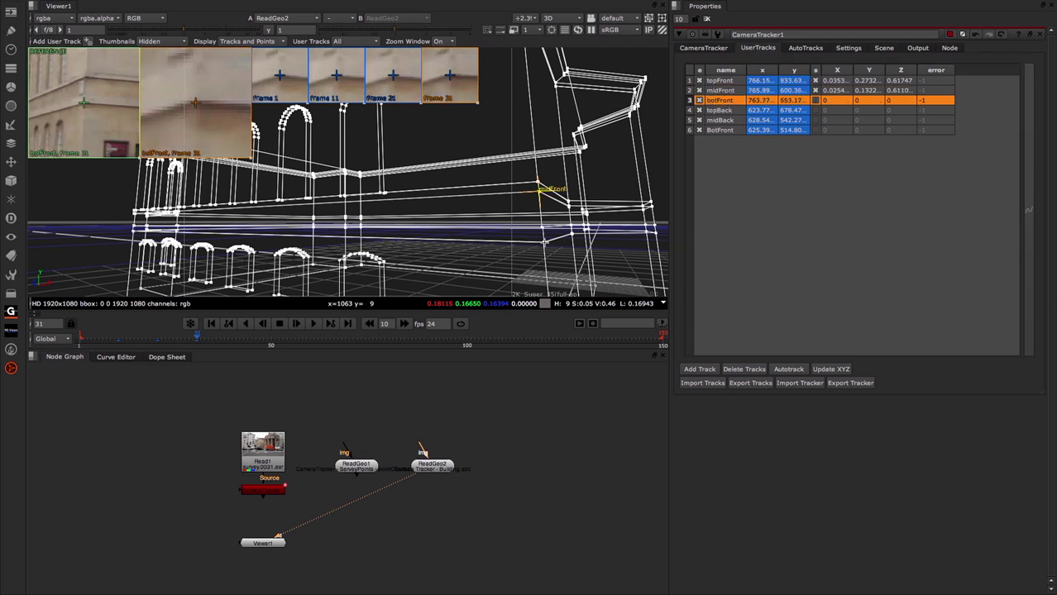
right_click(544, 242)
mouse_move(579, 250)
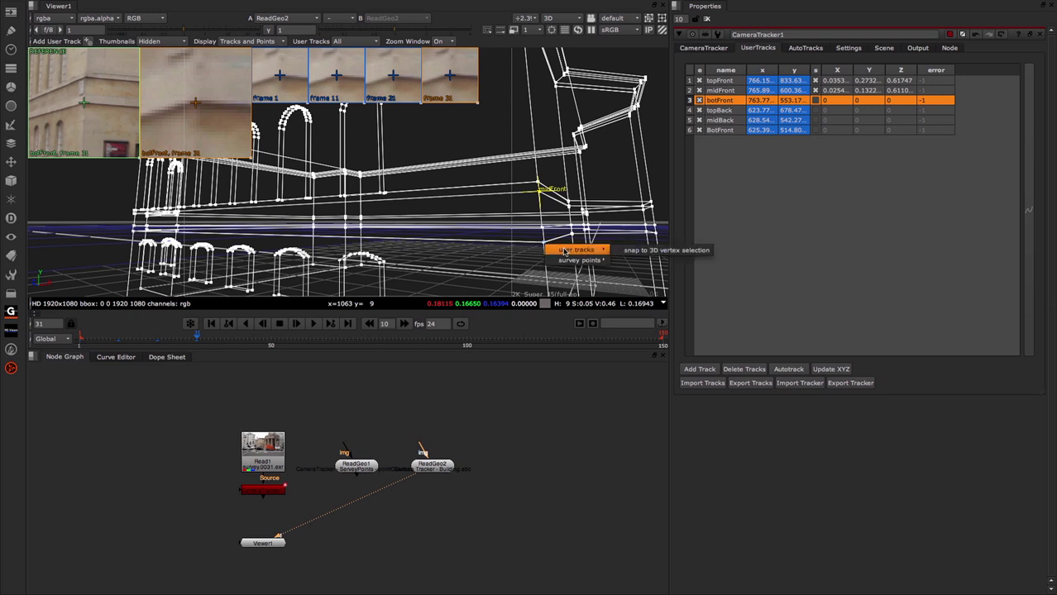
click(632, 250)
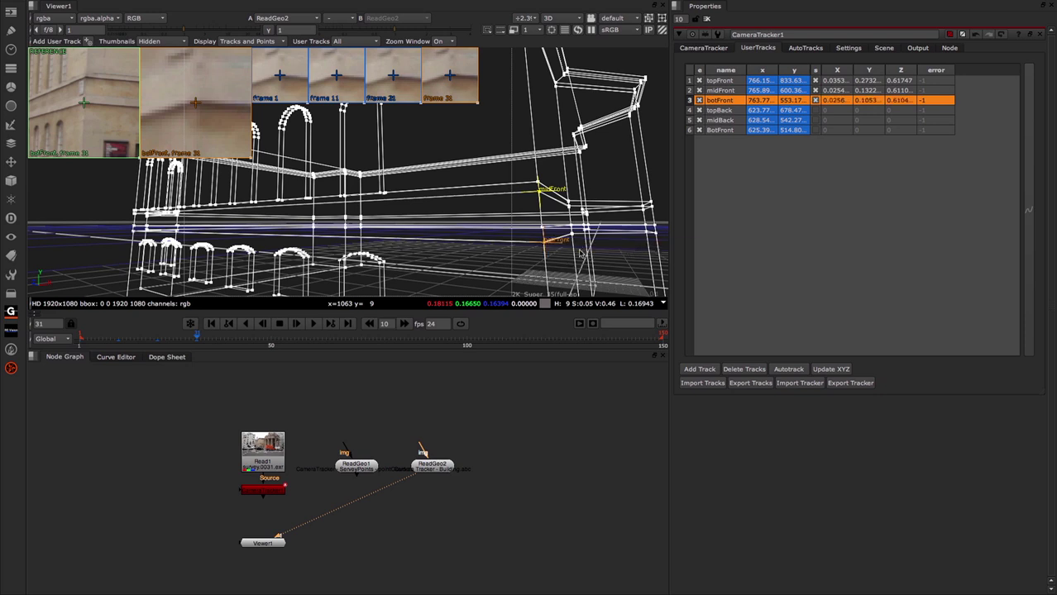
- Check the three snapped front tracks on the wireframe, clear the track selection, and inspect the building's other corners
scroll(546, 110, down, 2)
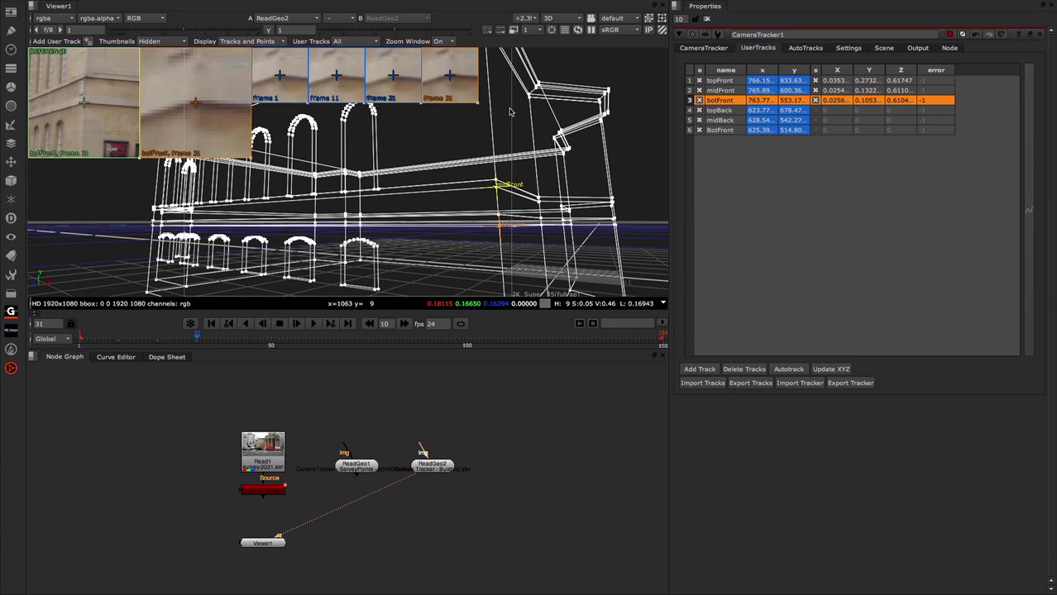
ctrl+drag(510, 112, 545, 80)
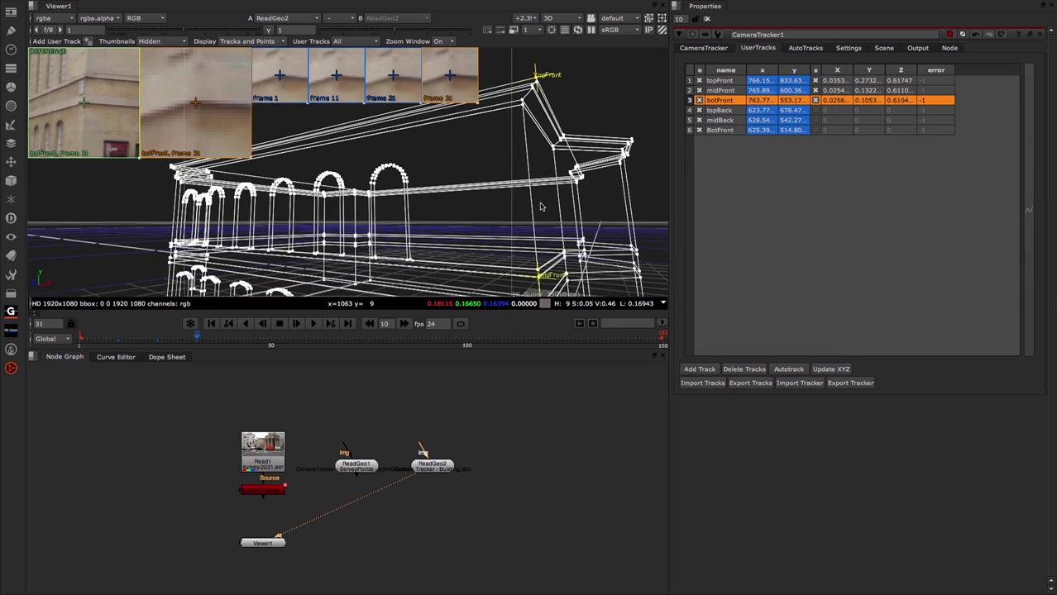
ctrl+drag(541, 206, 538, 175)
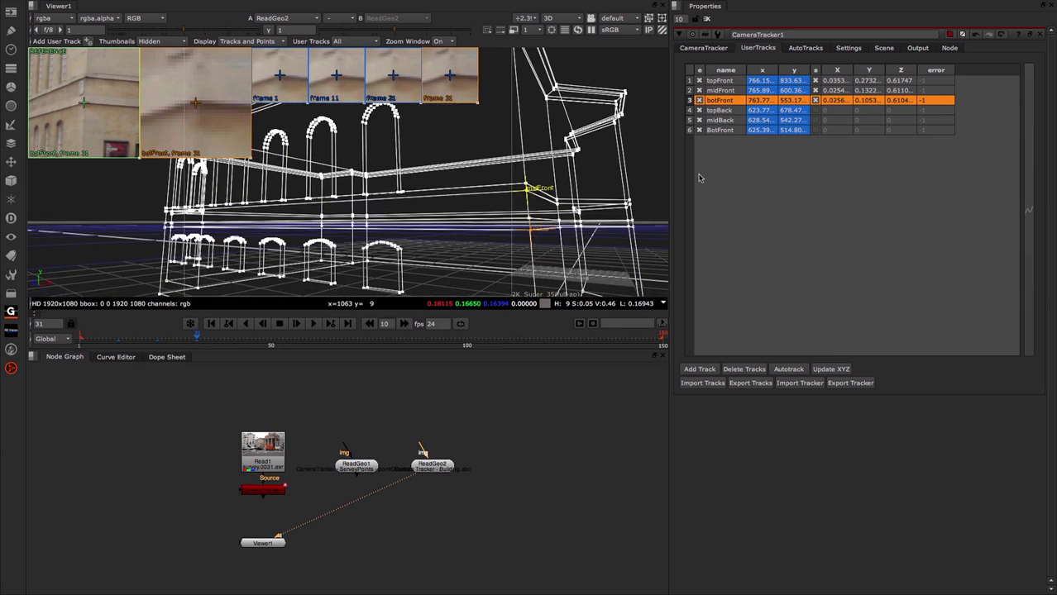
click(740, 165)
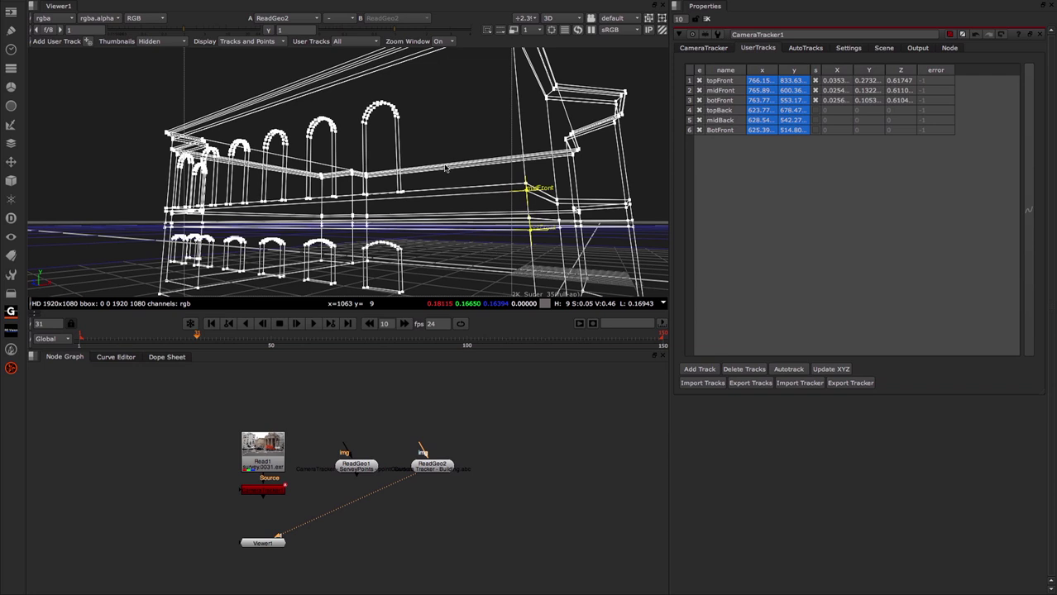
ctrl+drag(396, 147, 382, 175)
scroll(381, 175, up, 3)
scroll(514, 196, up, 4)
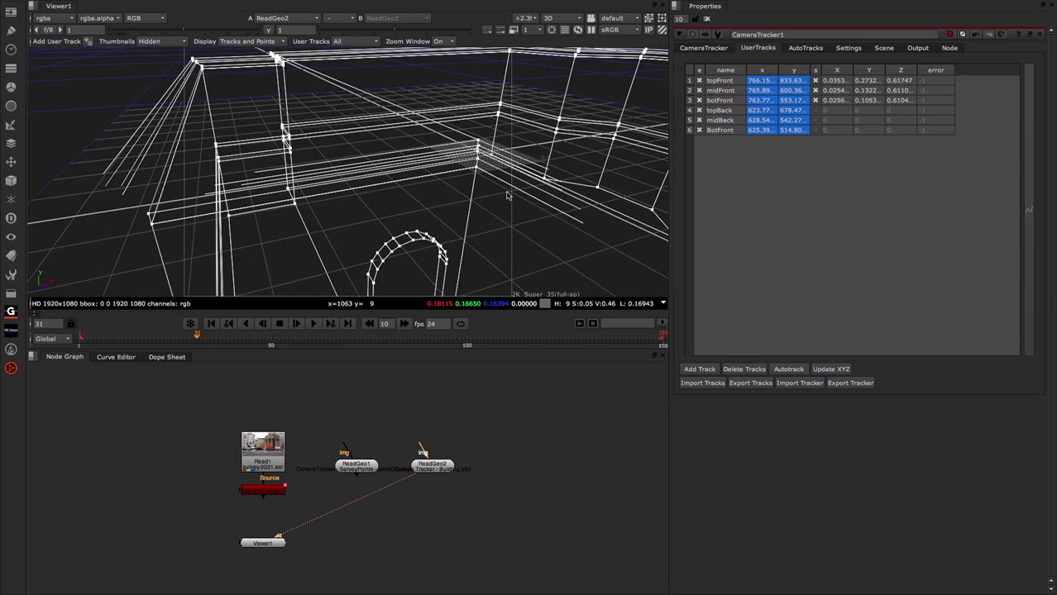
- Snap the topBack user track to the roof vertex at the building's back corner
alt+drag(493, 183, 344, 178)
scroll(344, 179, down, 3)
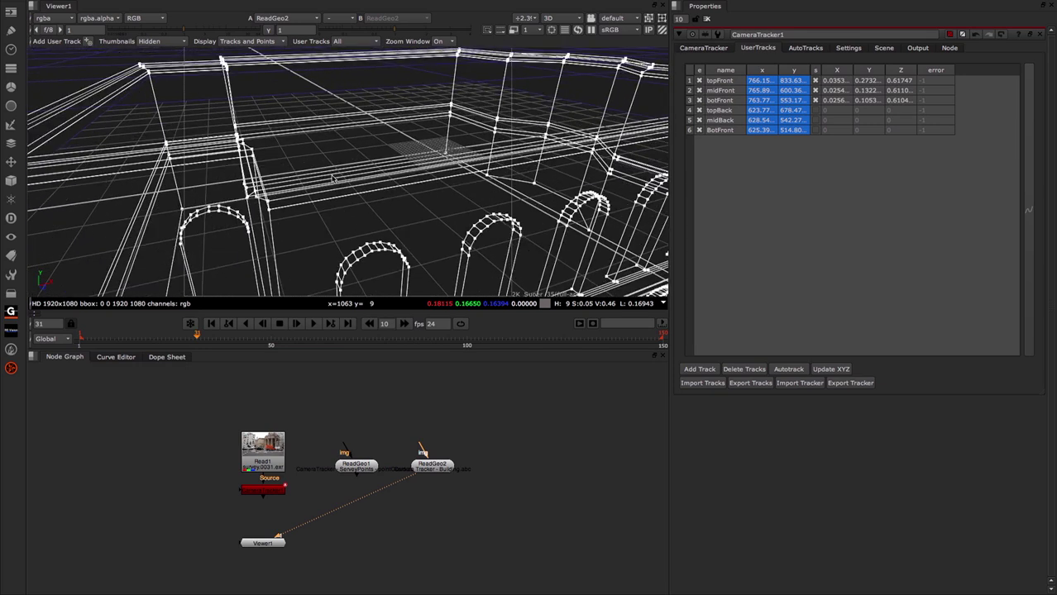
ctrl+drag(225, 185, 280, 186)
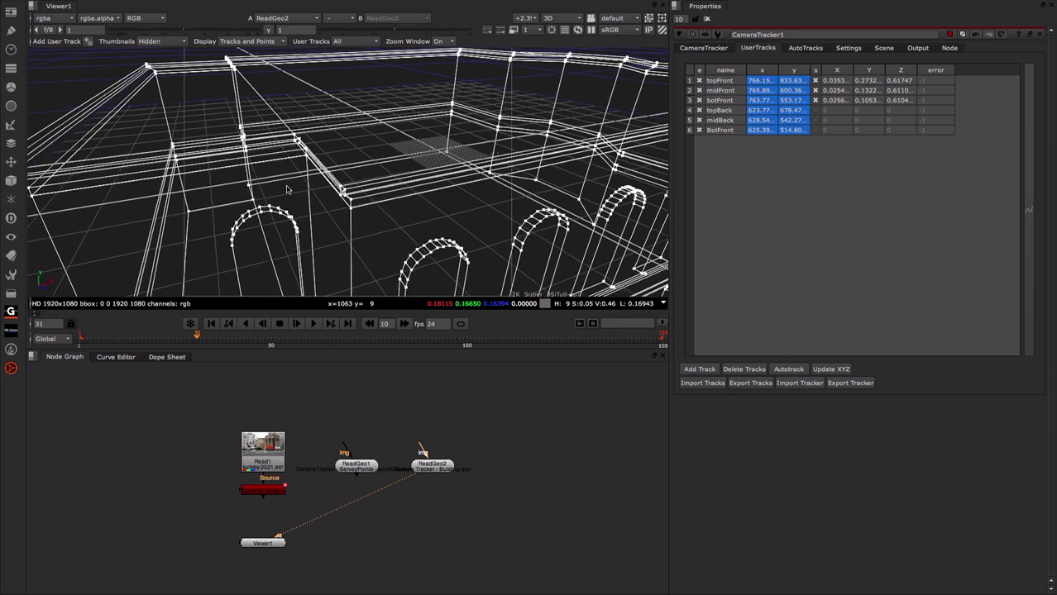
ctrl+drag(287, 189, 403, 157)
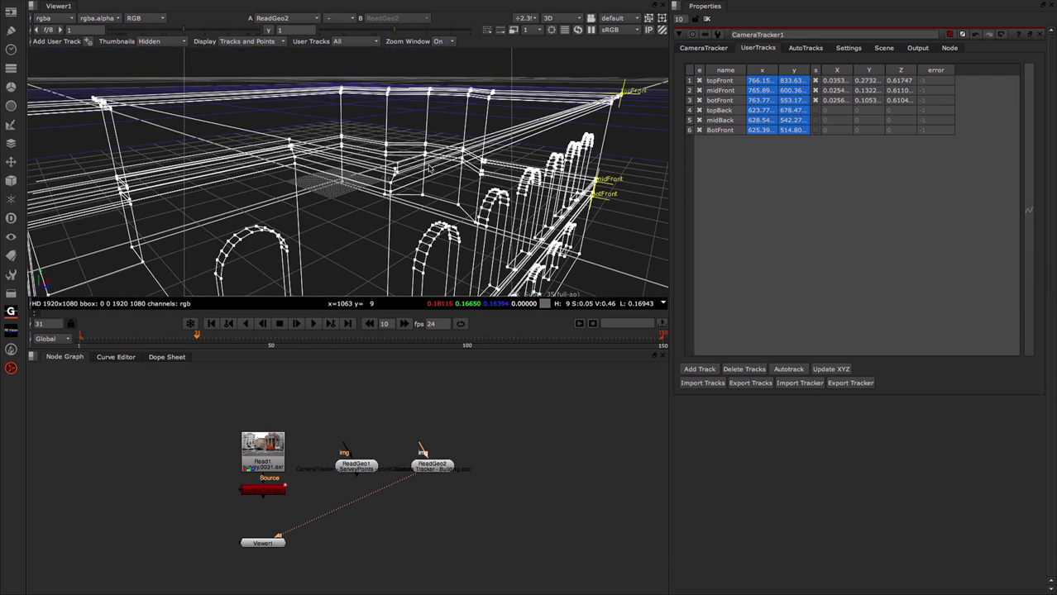
click(721, 110)
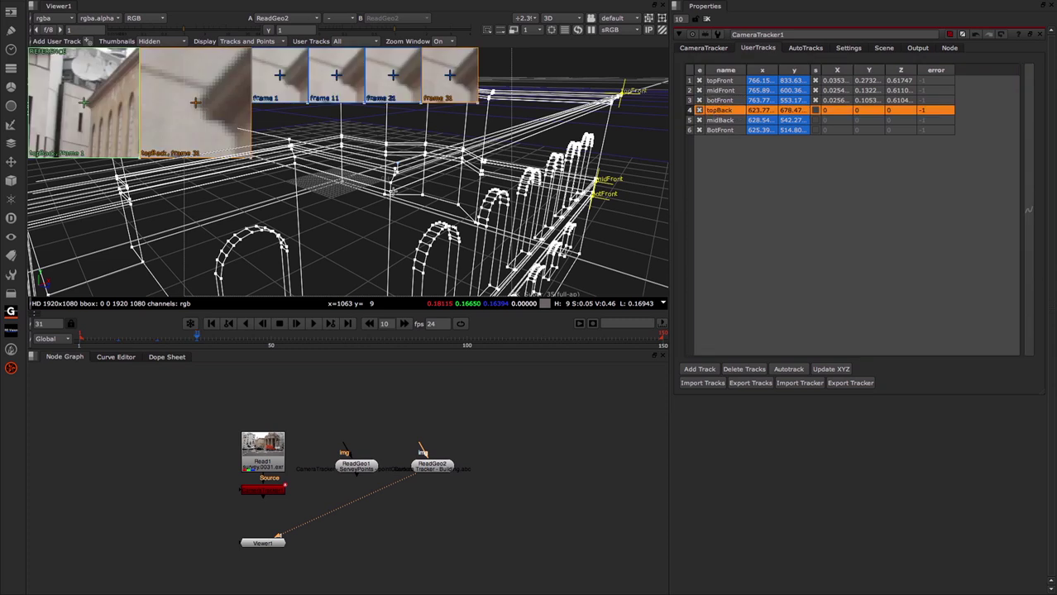
ctrl+drag(404, 209, 398, 198)
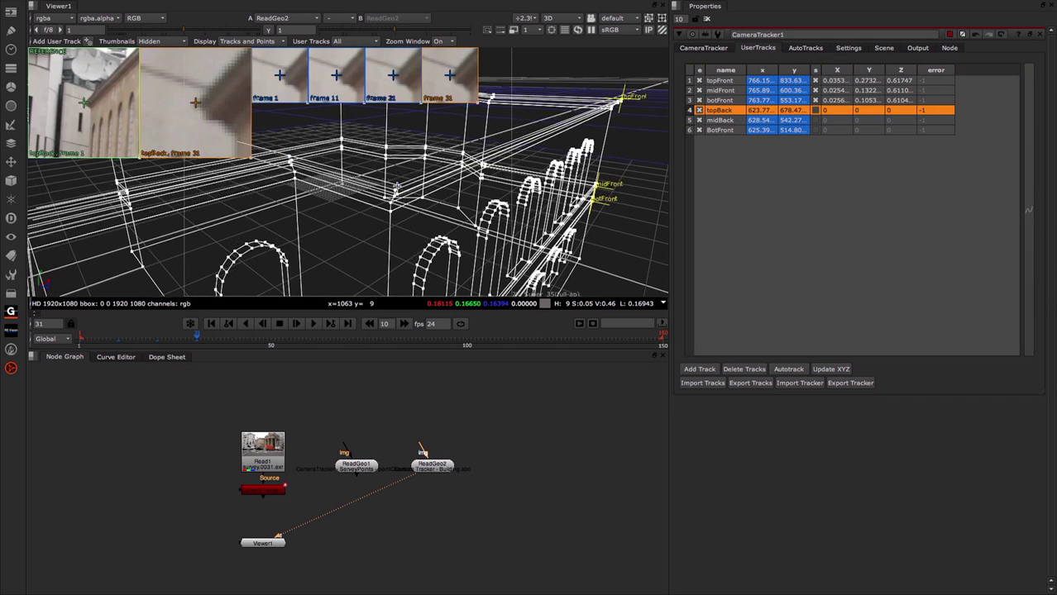
right_click(420, 188)
click(490, 192)
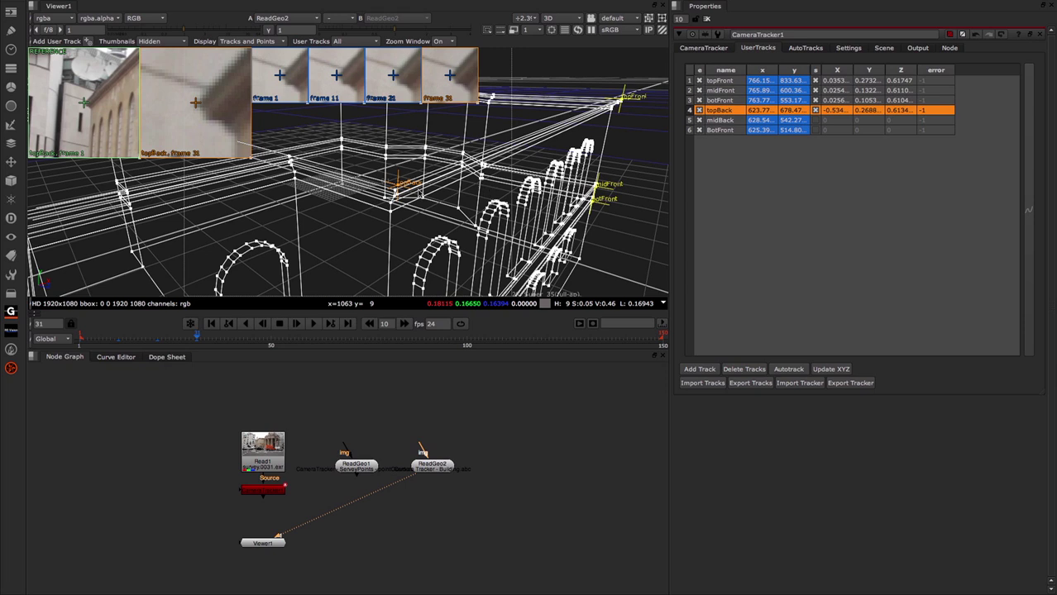
- Snap the midBack user track to the upper ledge vertex at the building's back corner
ctrl+drag(403, 234, 406, 123)
click(796, 171)
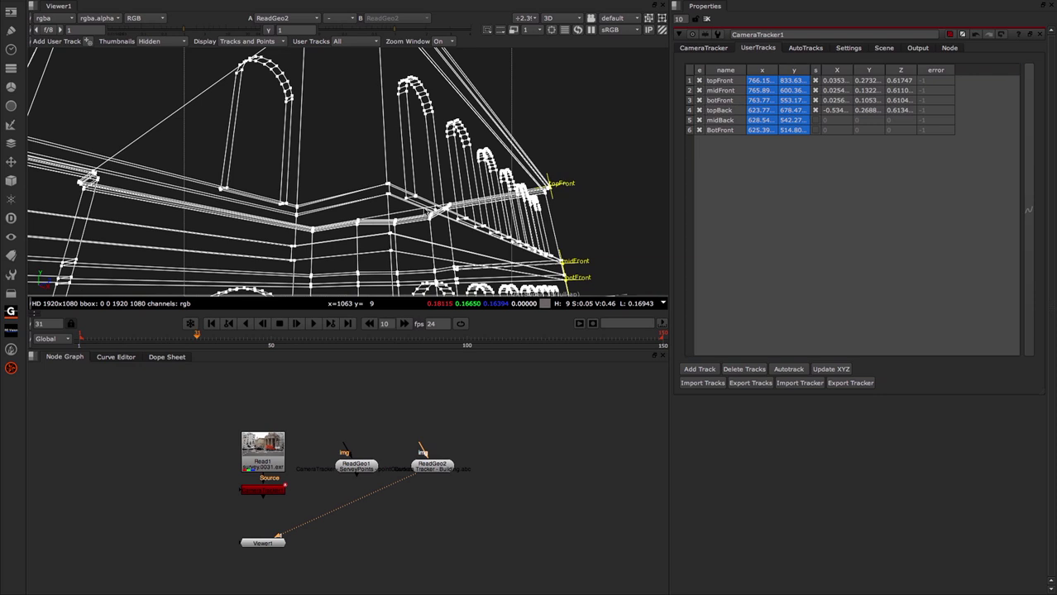
click(713, 121)
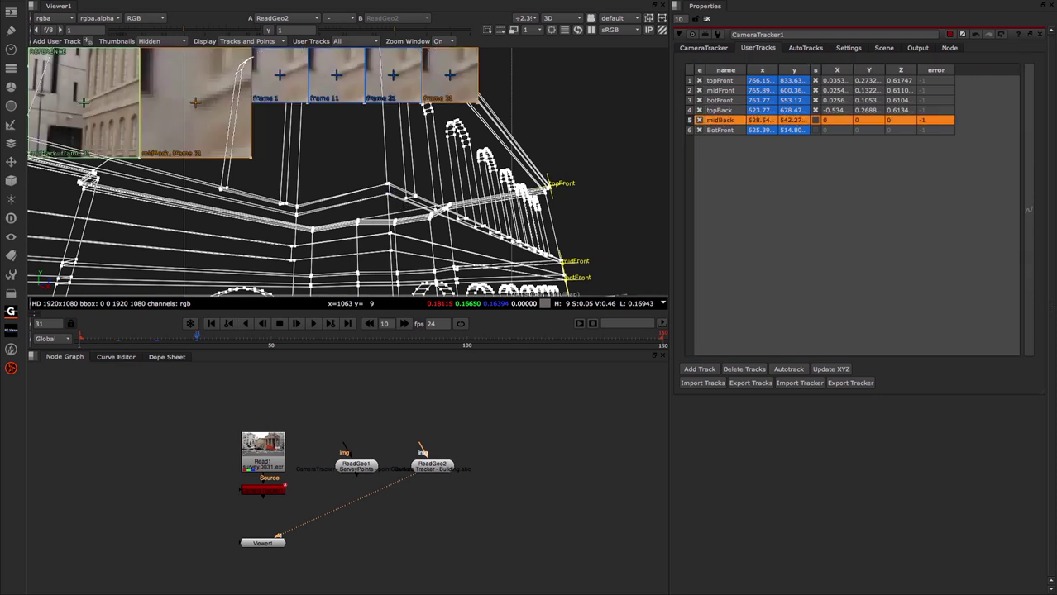
right_click(389, 194)
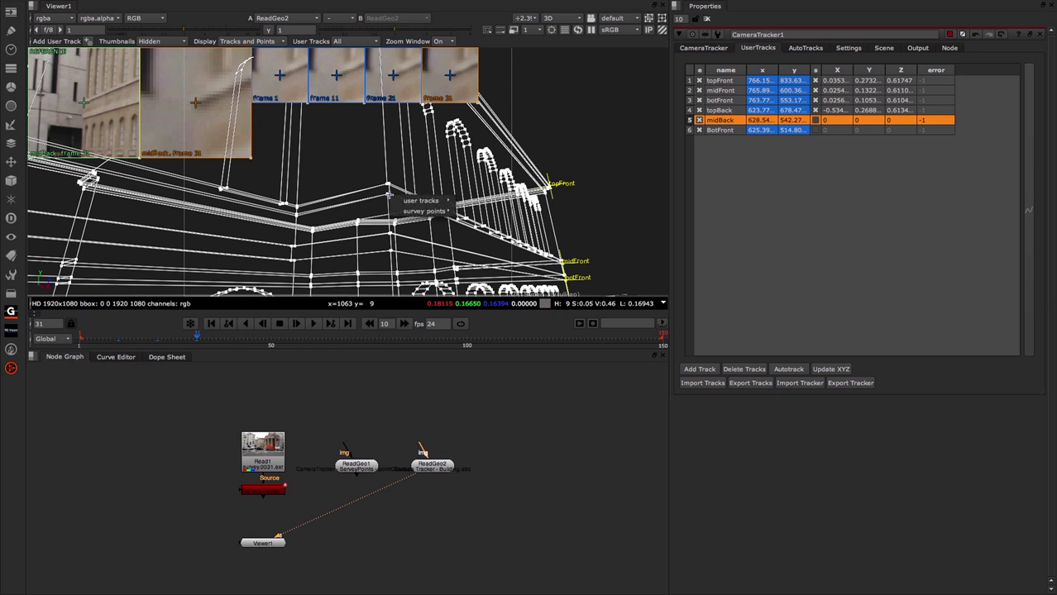
click(483, 208)
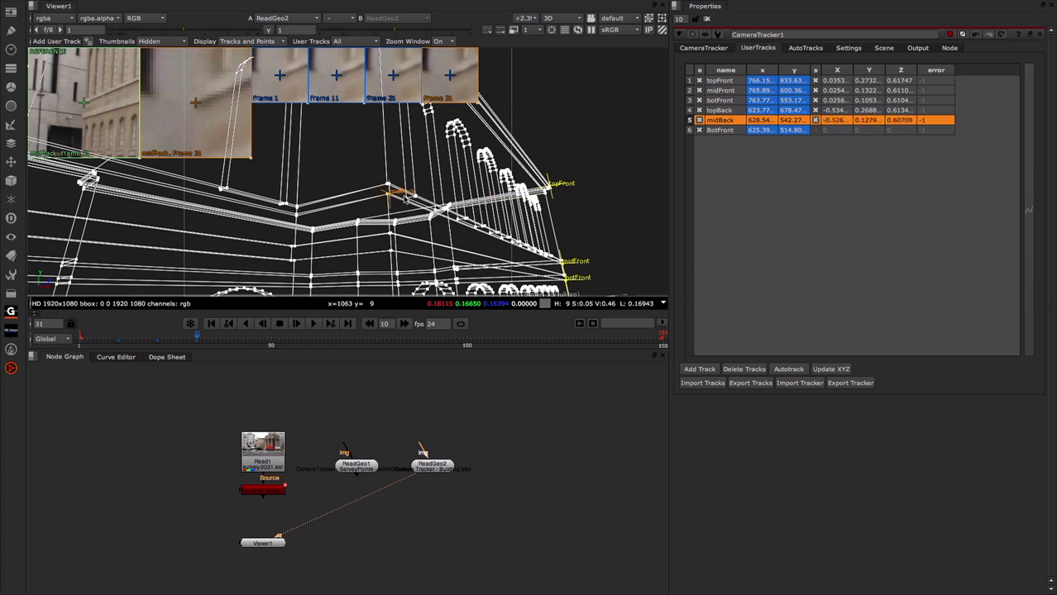
- Rename the sixth user track BotBack, snap it to the lower ledge vertex beneath midBack, and clear the track selection
click(719, 135)
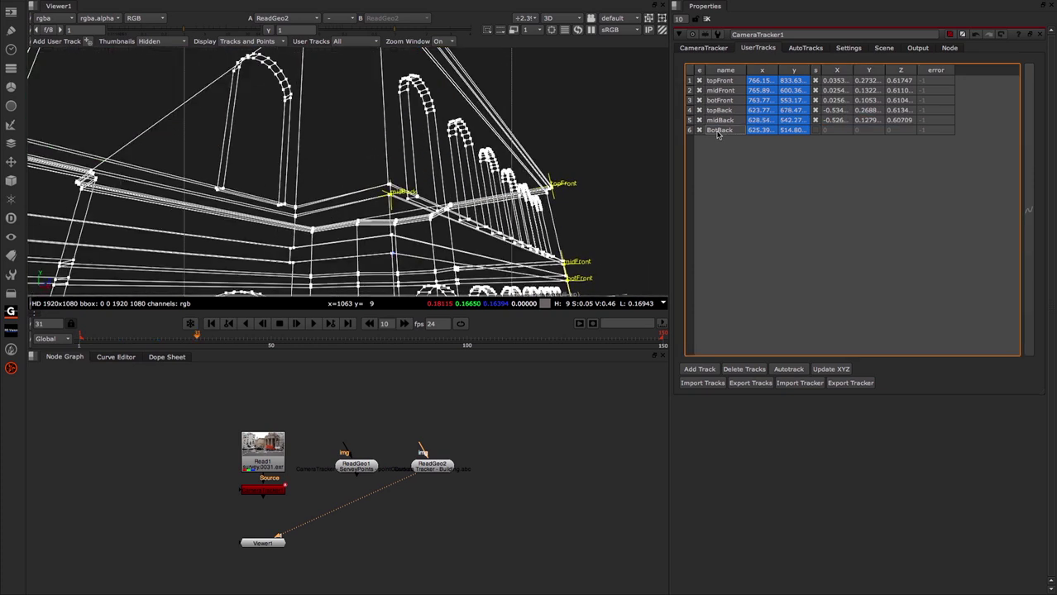
click(721, 133)
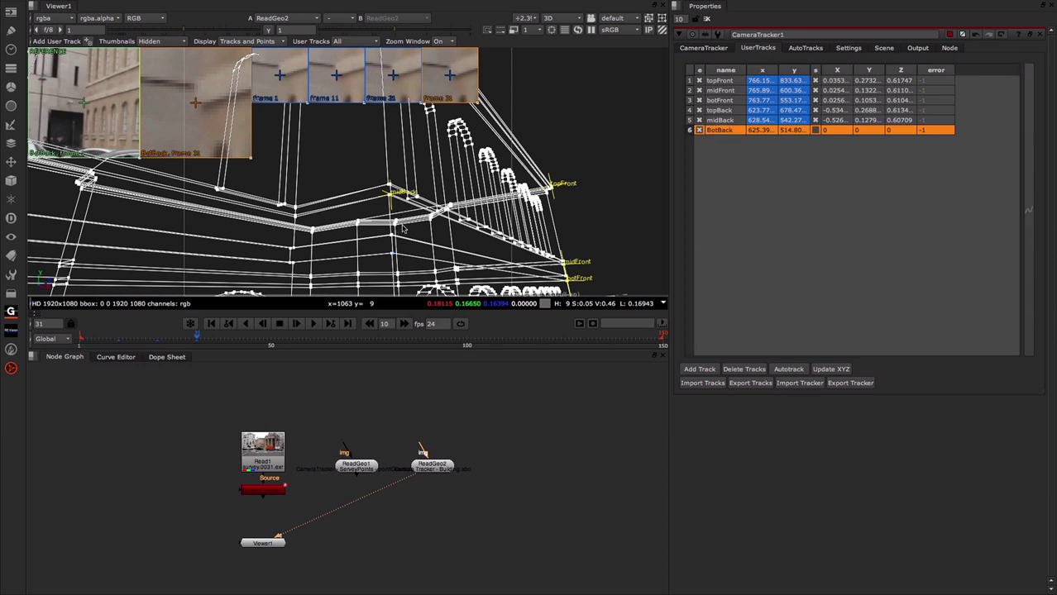
ctrl+drag(410, 227, 398, 227)
right_click(392, 251)
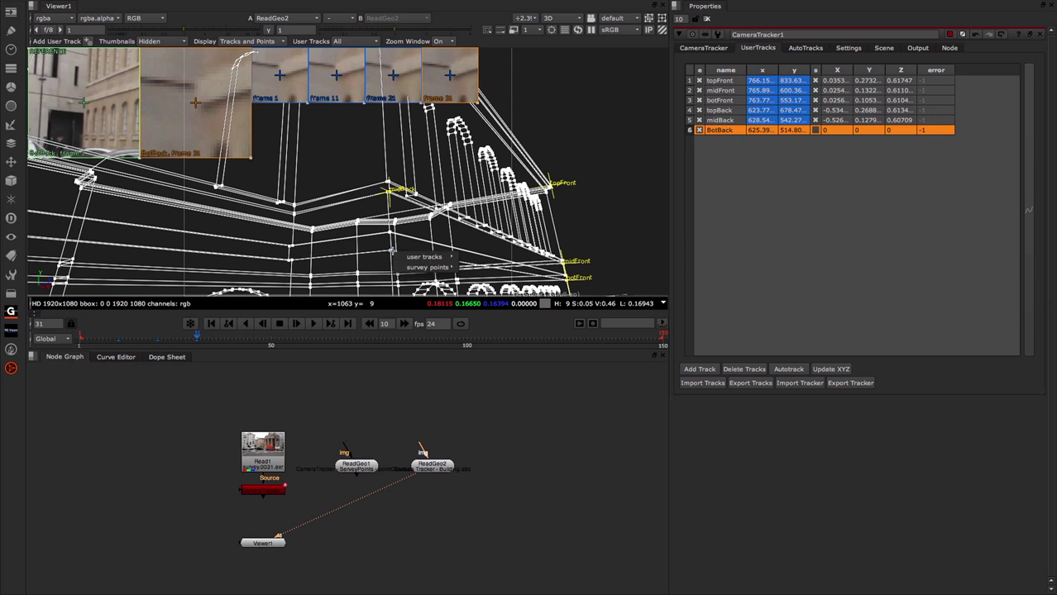
mouse_move(423, 257)
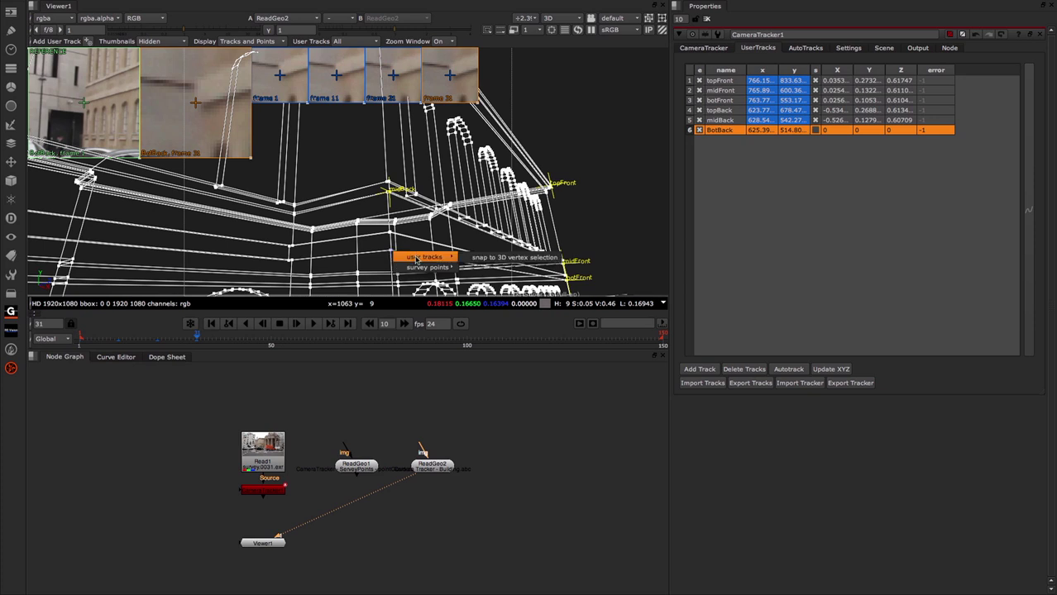
click(484, 258)
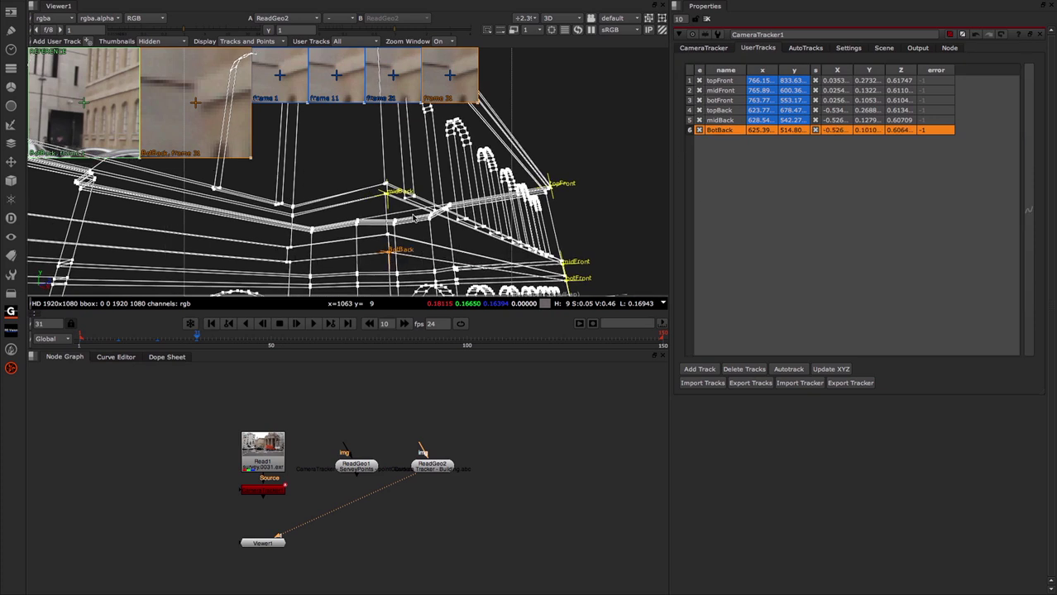
ctrl+drag(412, 215, 398, 229)
click(727, 199)
- Inspect the snapped front and back user tracks against the building wireframe from several angles
mouse_move(449, 204)
ctrl+mouse_down()
mouse_move(442, 215)
mouse_move(519, 187)
mouse_move(485, 170)
mouse_move(459, 180)
mouse_move(521, 178)
mouse_move(399, 177)
ctrl+mouse_up()
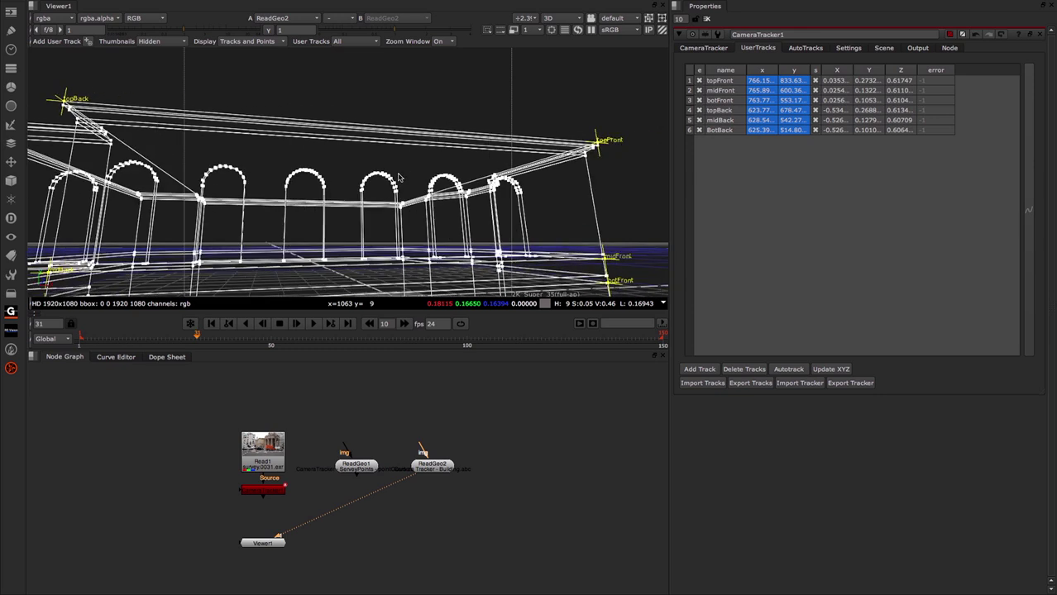
key(Right)
alt+drag(594, 133, 547, 112)
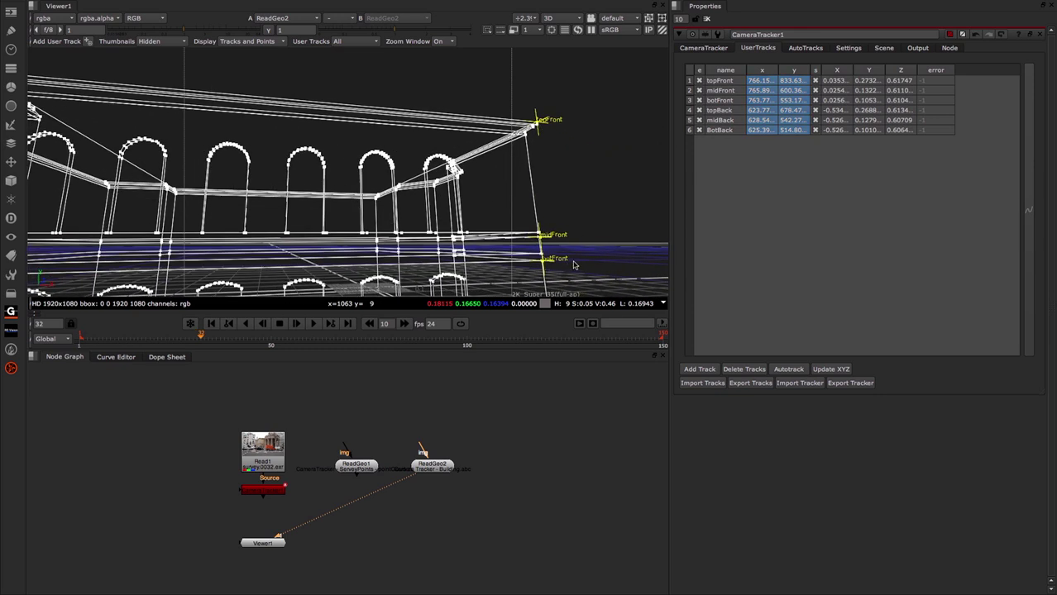
alt+drag(377, 202, 556, 211)
alt+drag(280, 186, 539, 189)
key(Left)
alt+drag(372, 157, 413, 126)
key(Left)
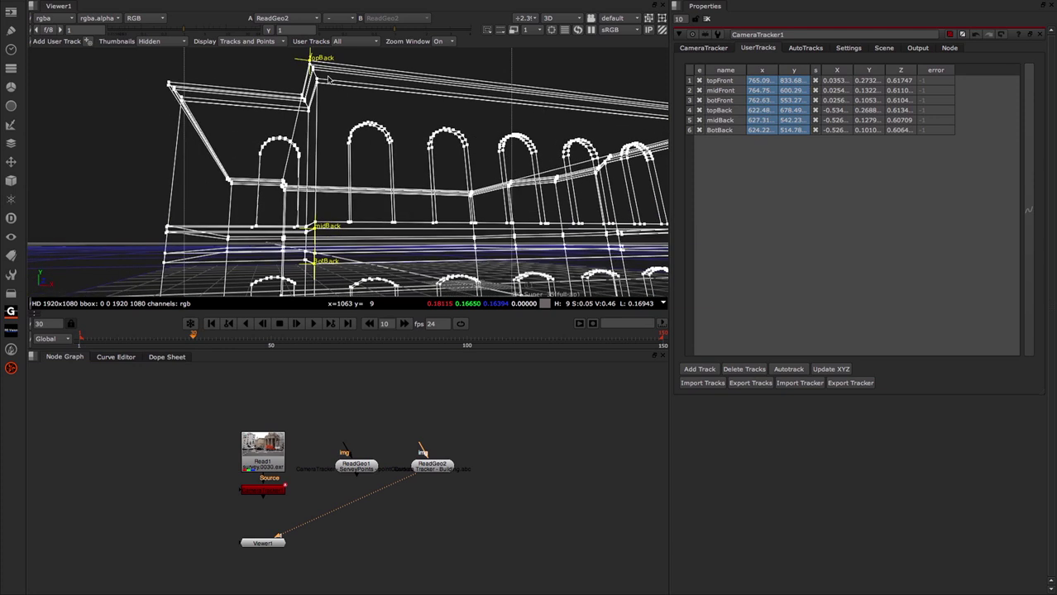
ctrl+drag(353, 177, 334, 188)
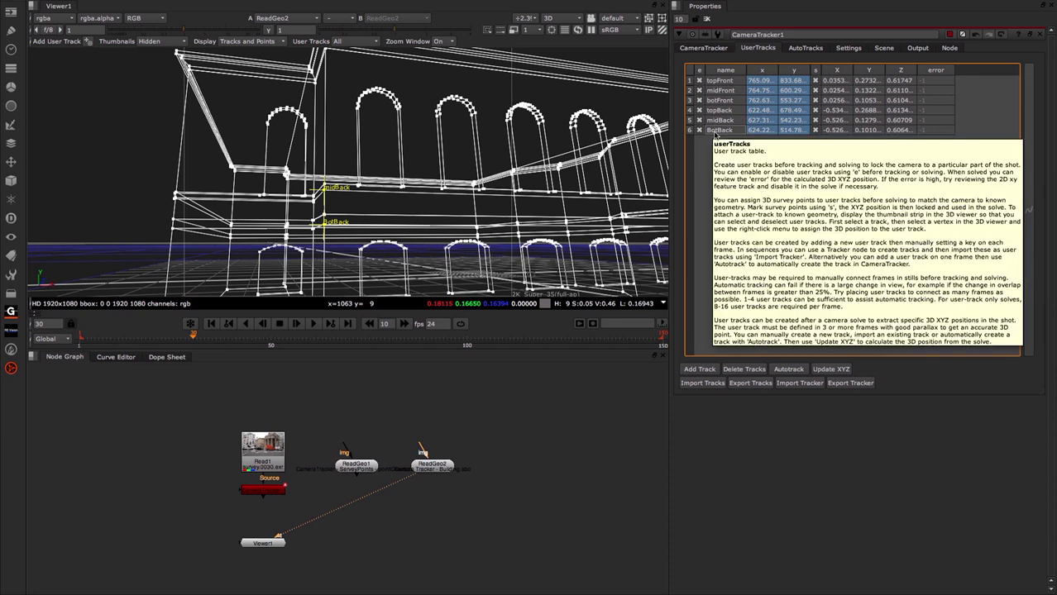
- Select all six user tracks, from topFront to BotBack, and update their XYZ positions
click(713, 130)
shift+click(719, 81)
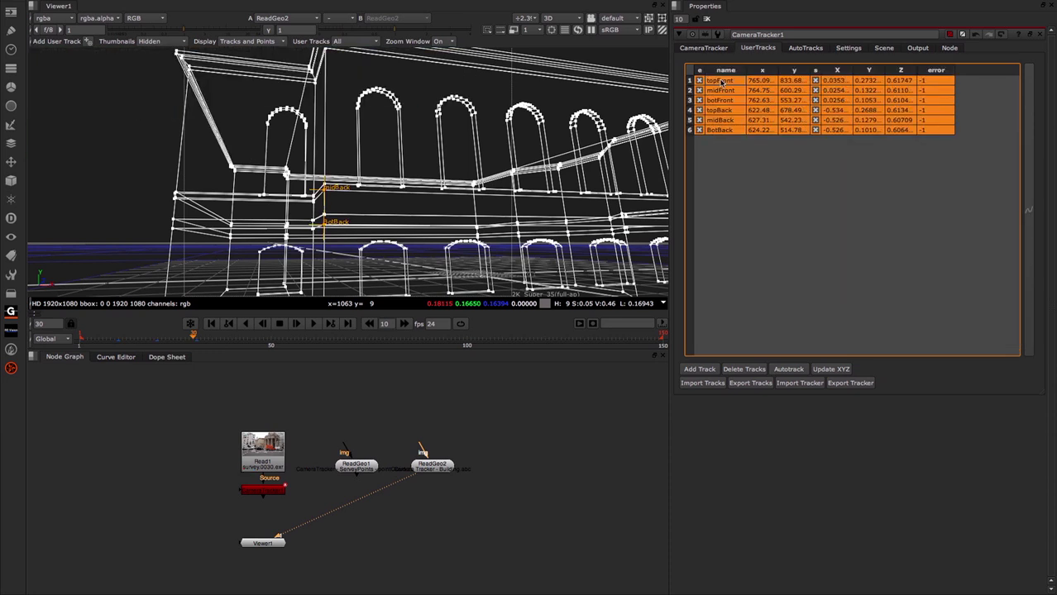
click(829, 370)
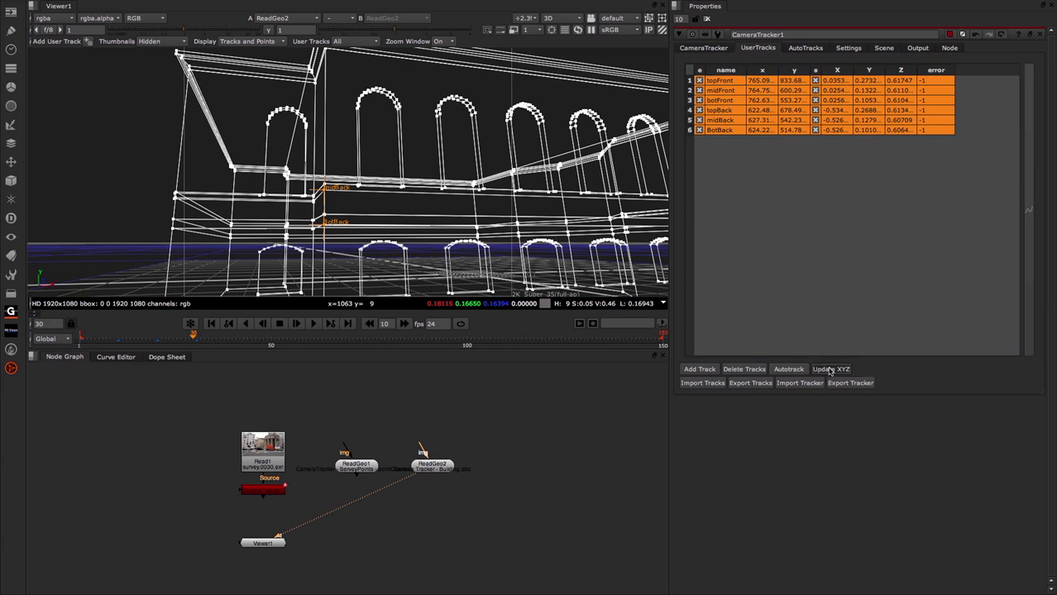
- View the CameraTracker1 output over the footage and solve the camera
click(705, 49)
drag(404, 479, 263, 491)
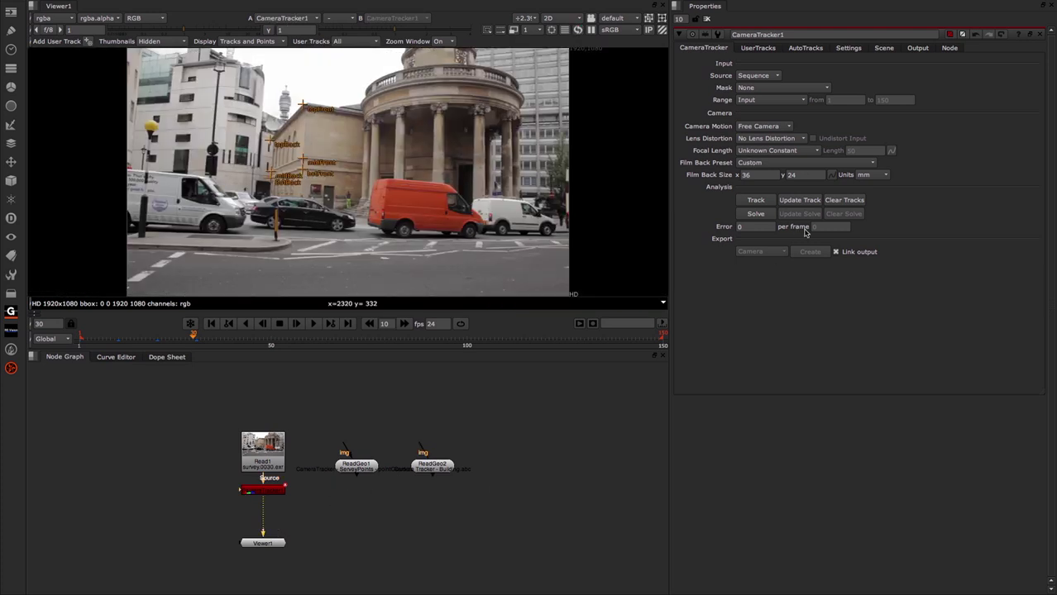
click(756, 215)
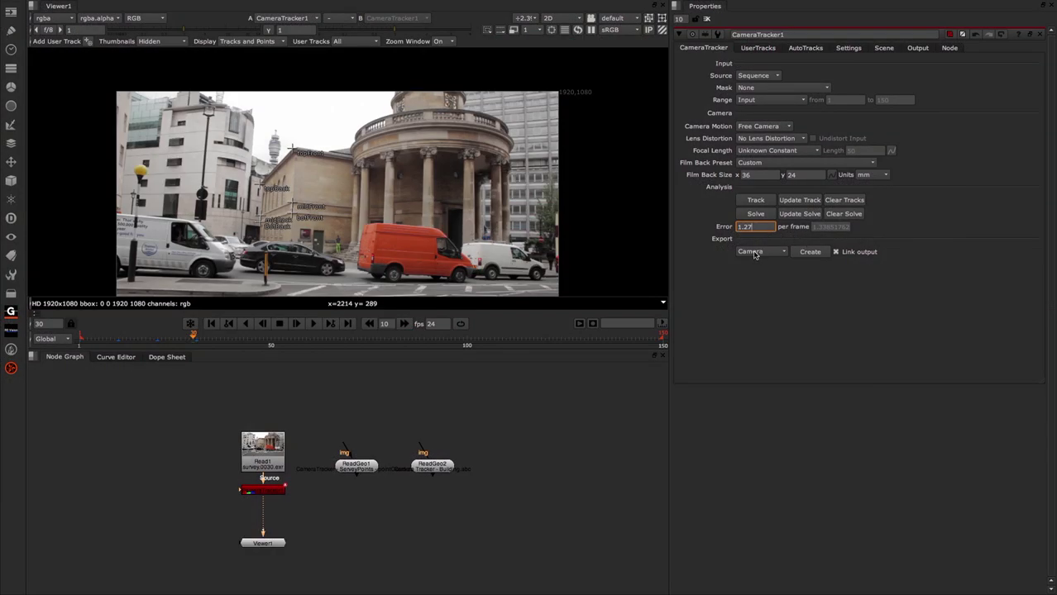
- Export the solved camera track as a linked Scene+ node setup
click(753, 254)
click(755, 295)
click(809, 252)
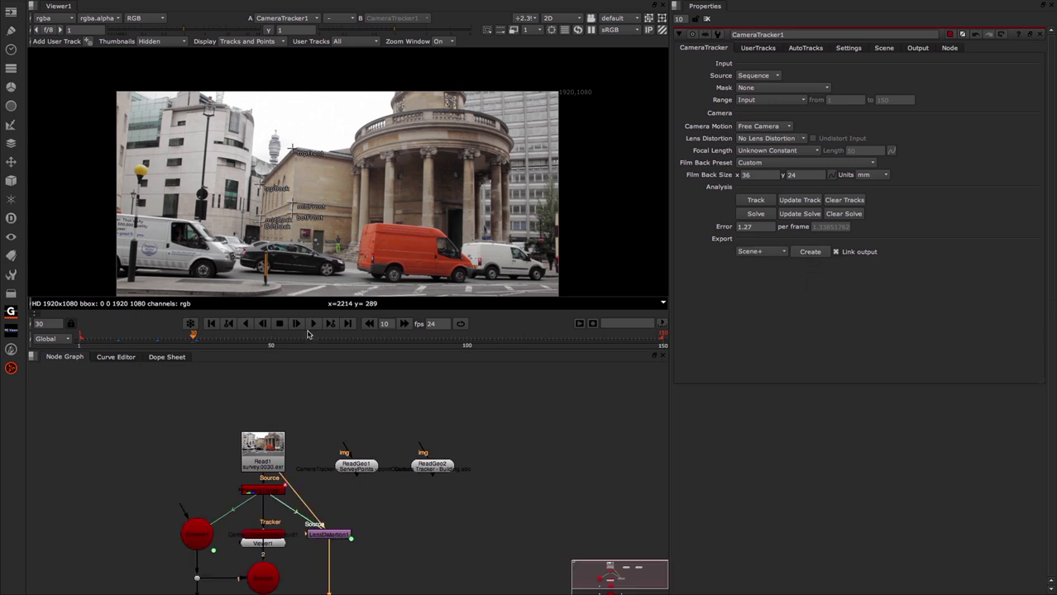
- Place Viewer1 beneath ScanlineRender1 in the node graph and view the ScanlineRender1 output
scroll(386, 524, up, 2)
middle_drag(386, 535, 415, 391)
drag(274, 404, 267, 550)
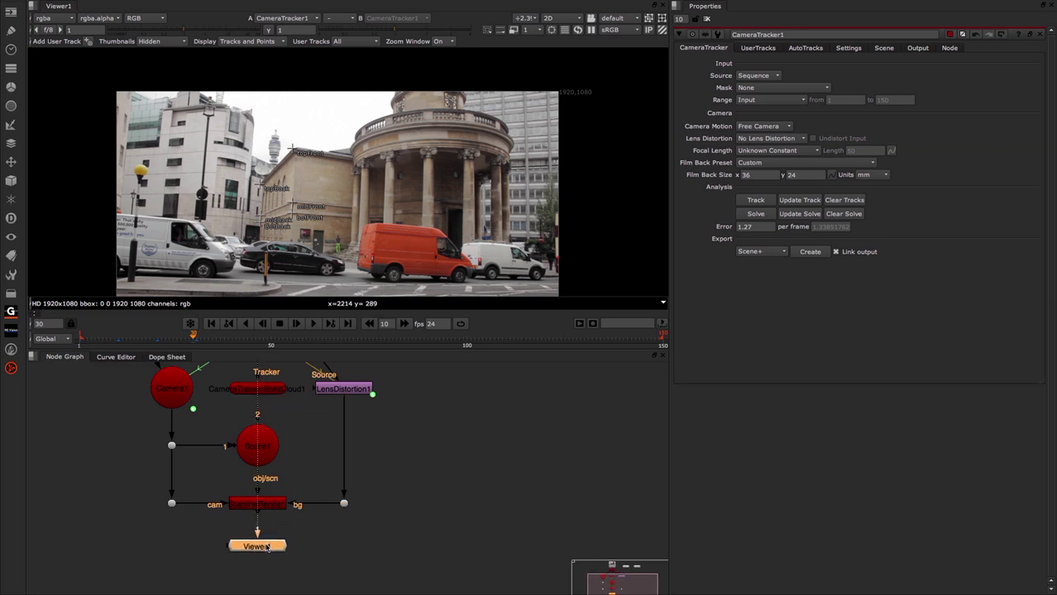
click(271, 505)
key(1)
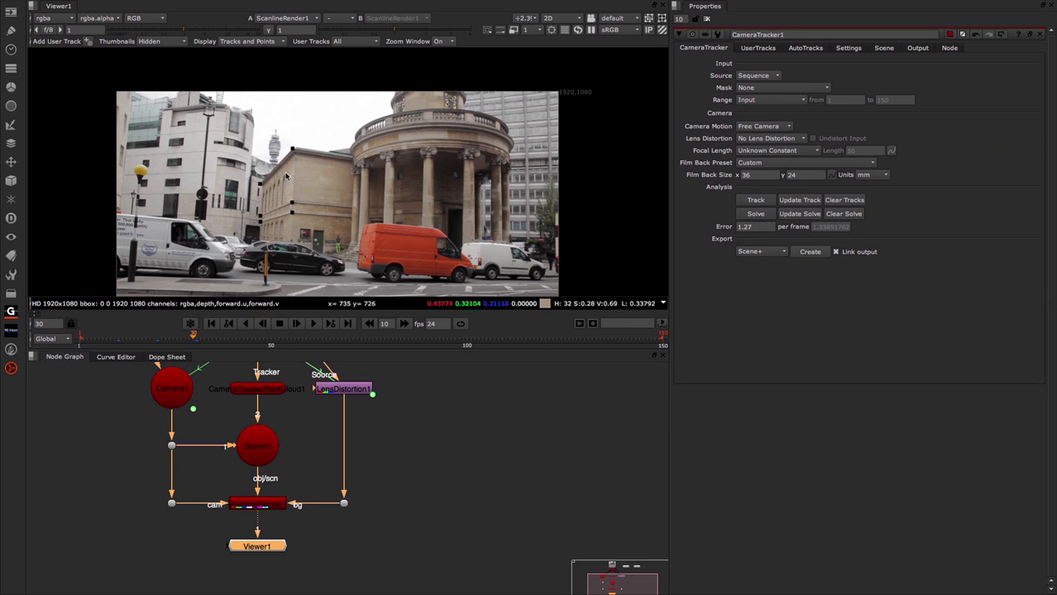
- Examine the solved camera and point cloud in the 3D view and scrub the timeline back to frame 1
key(Tab)
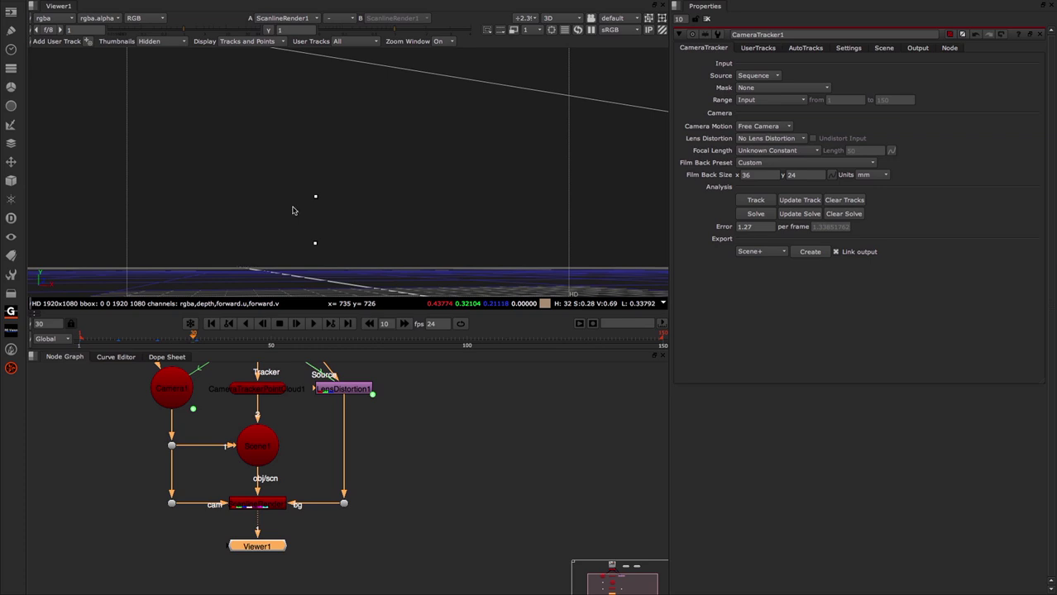
key(f)
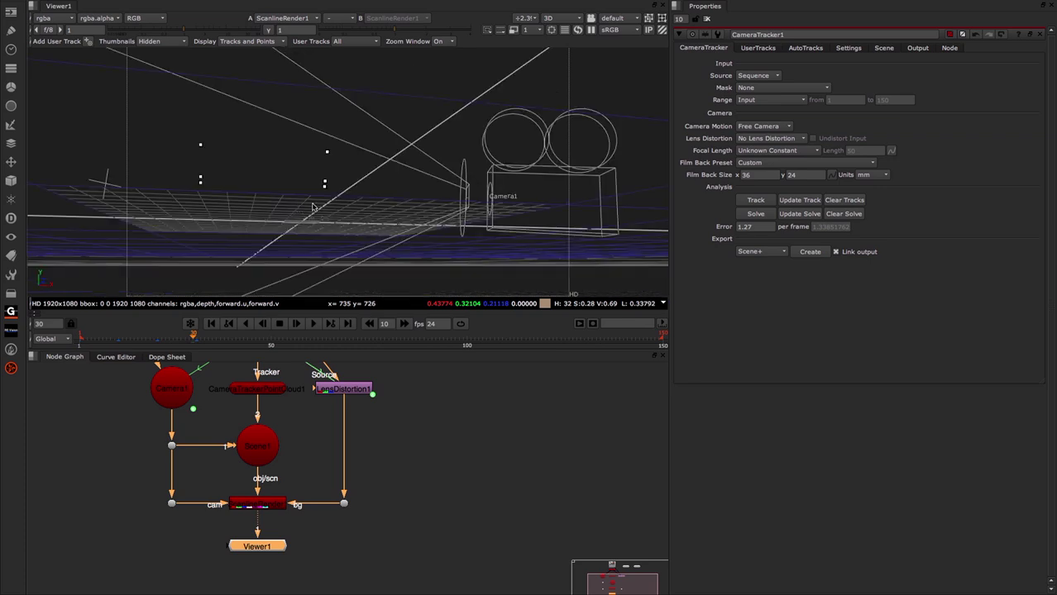
super+drag(314, 208, 280, 261)
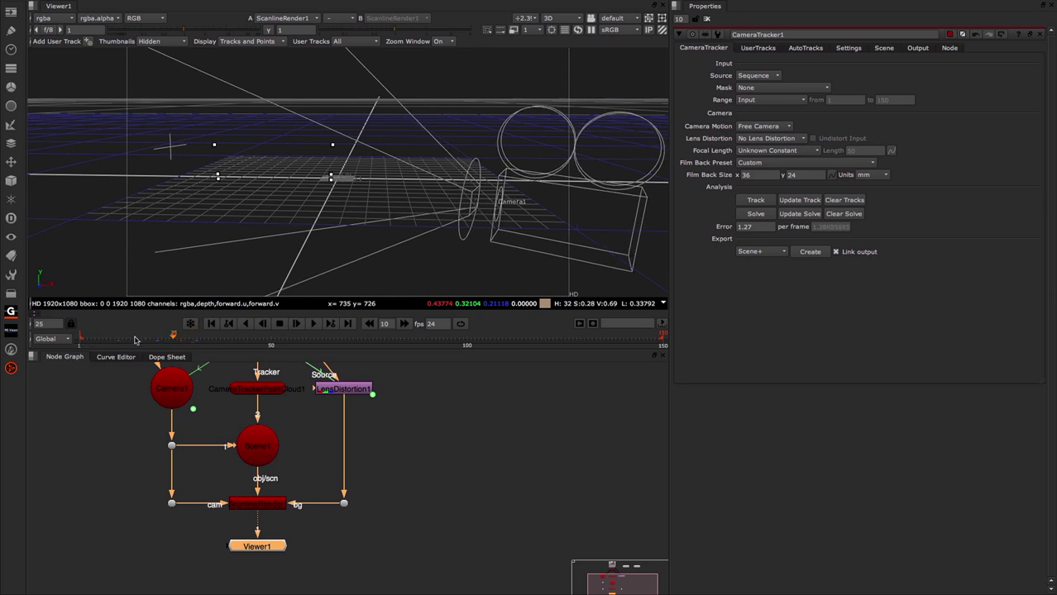
mouse_move(83, 340)
mouse_down()
mouse_move(124, 340)
mouse_move(83, 340)
mouse_up()
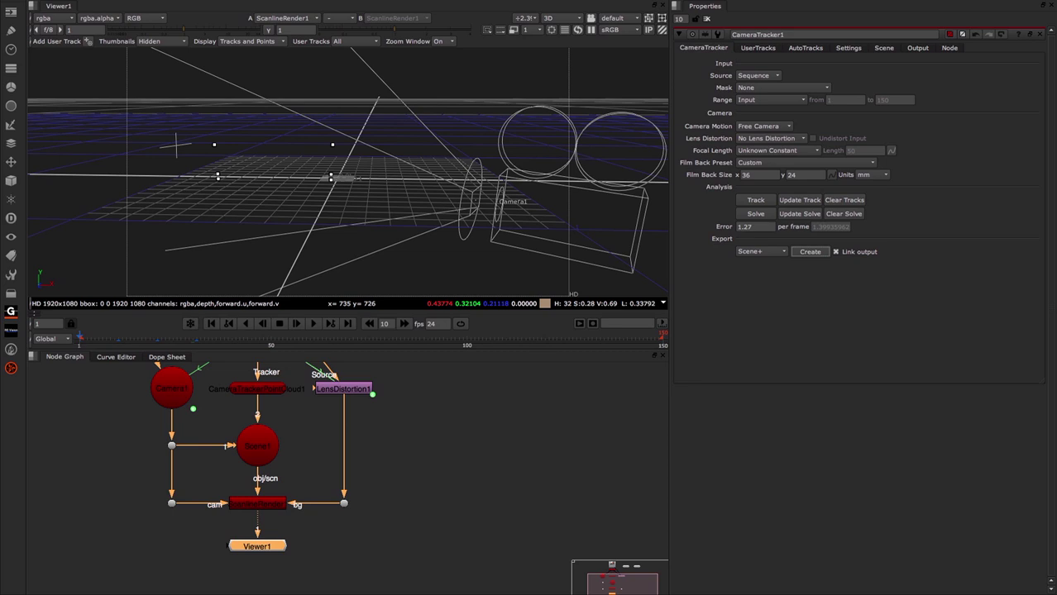
- Move ReadGeo2 into the open area beside the exported scene nodes and add a Project3D node above it
middle_drag(436, 415, 428, 510)
drag(465, 410, 488, 423)
middle_drag(488, 423, 474, 504)
key(Tab)
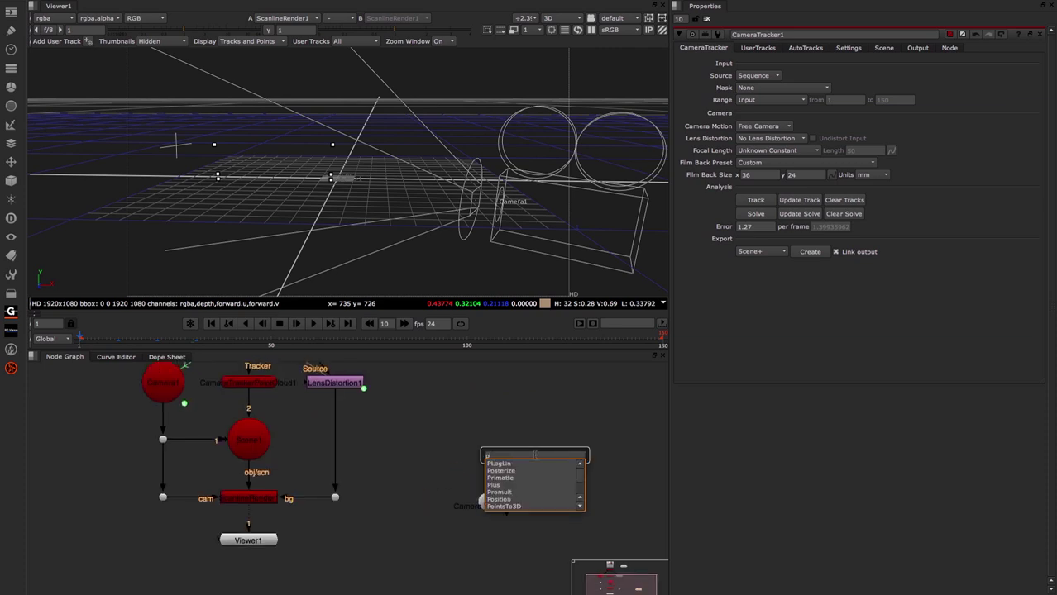
text(proj)
click(523, 465)
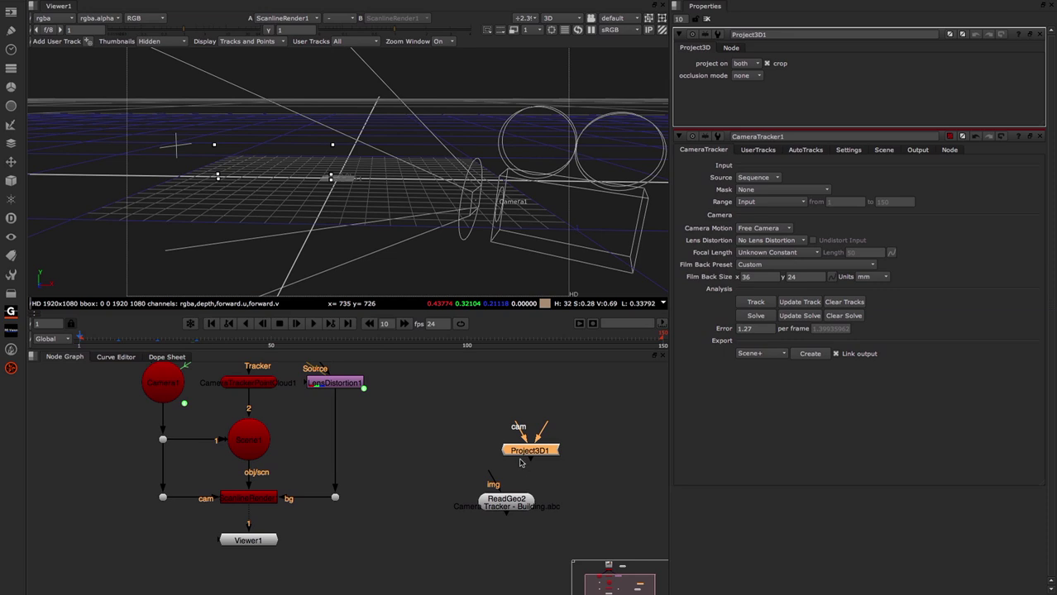
- Add a PostageStamp node fed by the Read1 footage and place it above Project3D1
middle_drag(495, 481, 503, 530)
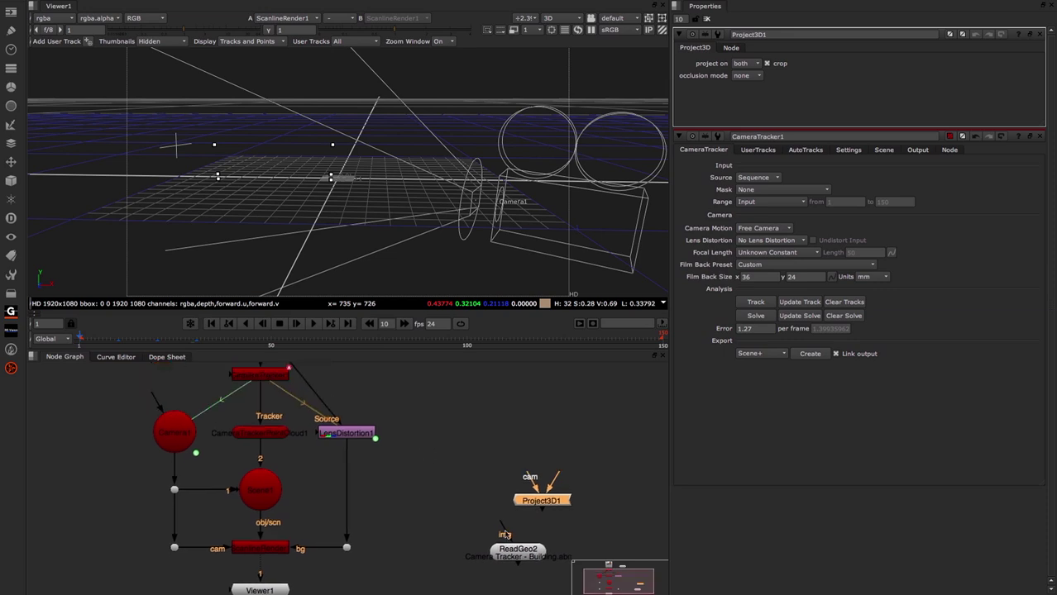
middle_drag(464, 467, 475, 586)
click(269, 453)
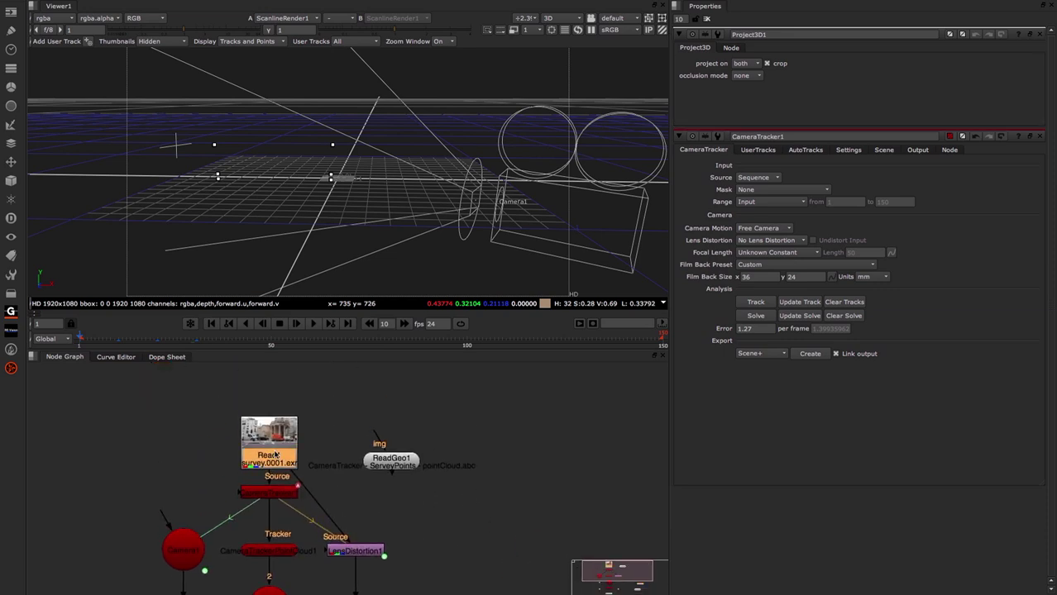
key(Tab)
text(post)
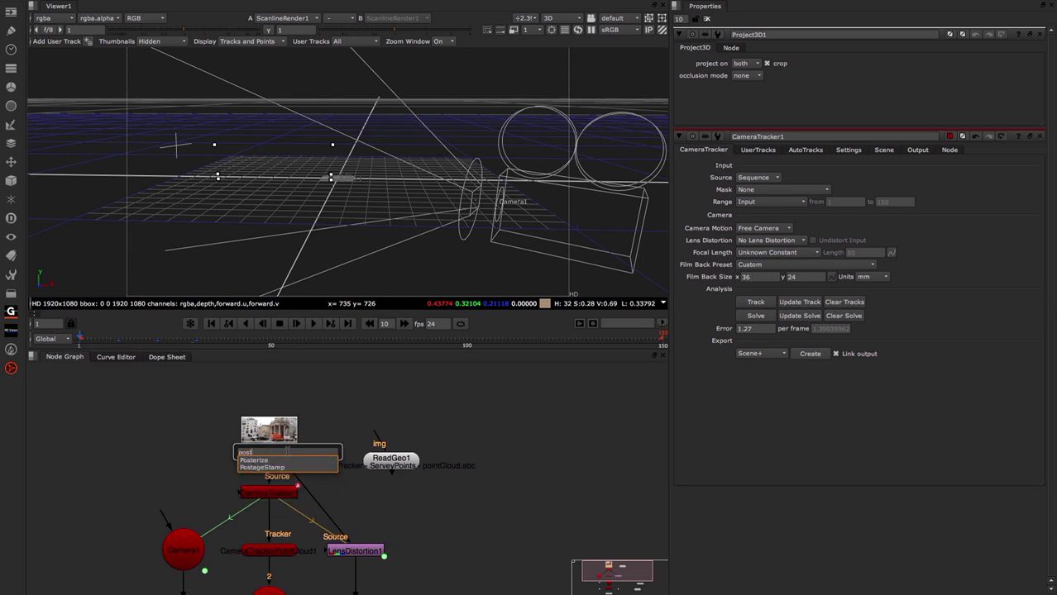
click(270, 467)
mouse_move(337, 483)
mouse_down()
mouse_move(447, 500)
mouse_move(388, 501)
mouse_move(288, 451)
mouse_up()
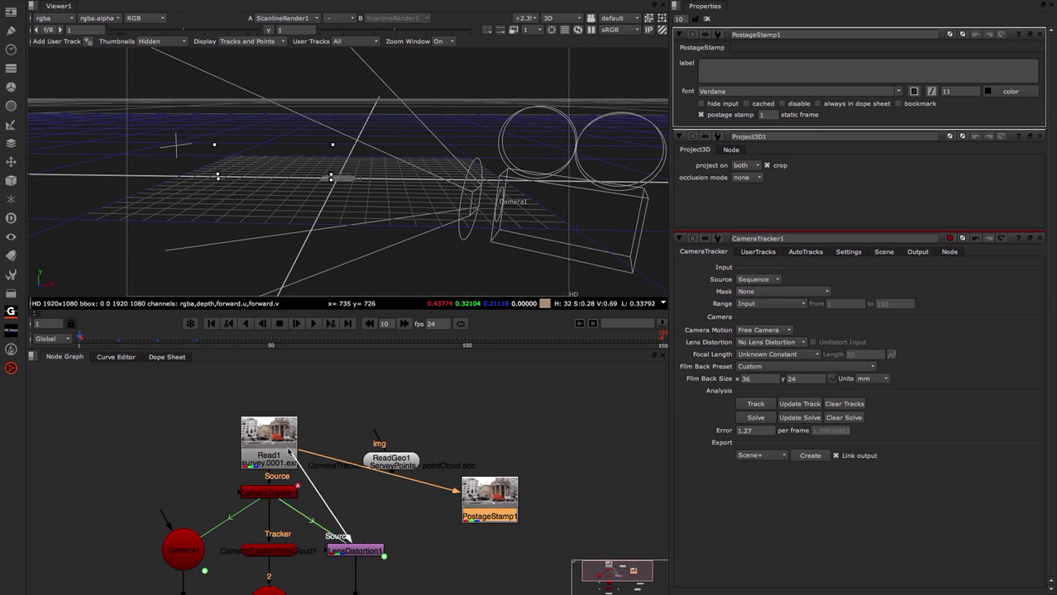
drag(488, 507, 516, 507)
middle_drag(517, 507, 409, 424)
drag(410, 424, 446, 434)
middle_drag(446, 434, 432, 423)
drag(432, 422, 438, 440)
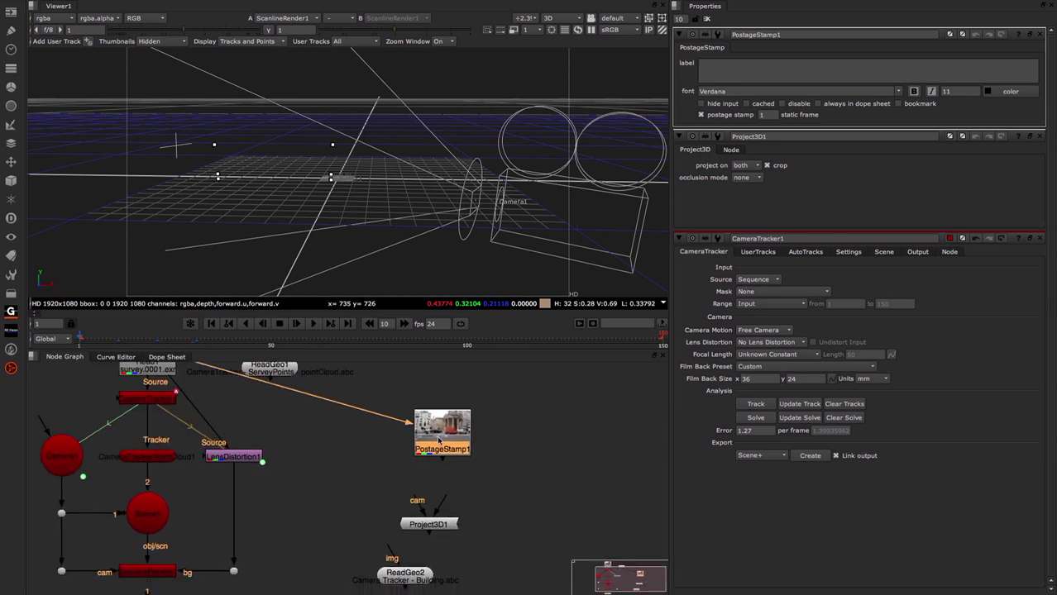
- Connect Project3D1's image input to PostageStamp1 and ReadGeo2's img input to Project3D1, stacking the nodes vertically
drag(447, 499, 440, 438)
drag(426, 528, 443, 518)
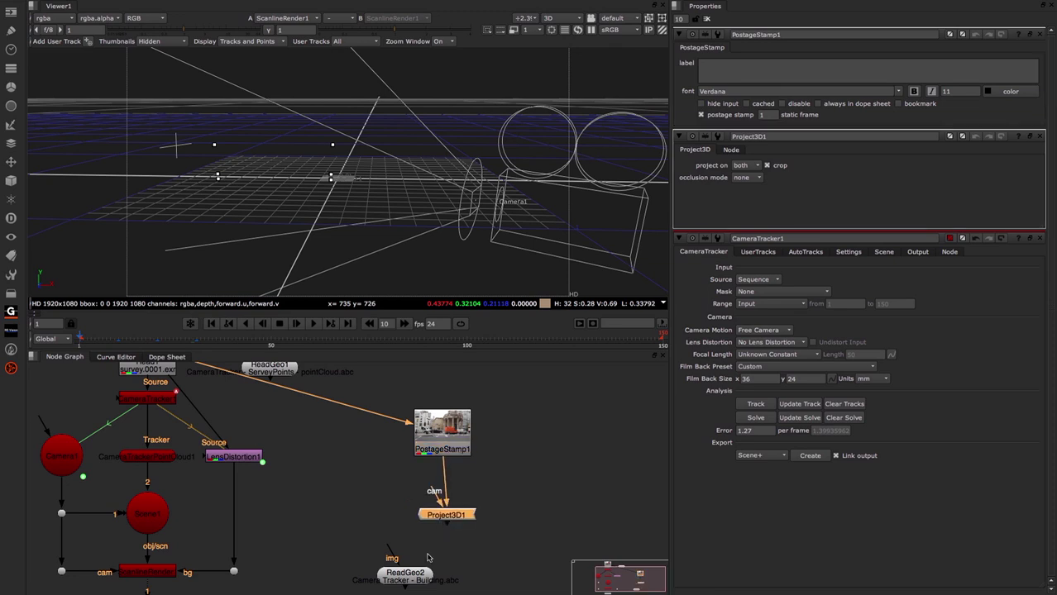
drag(411, 572, 447, 556)
click(444, 516)
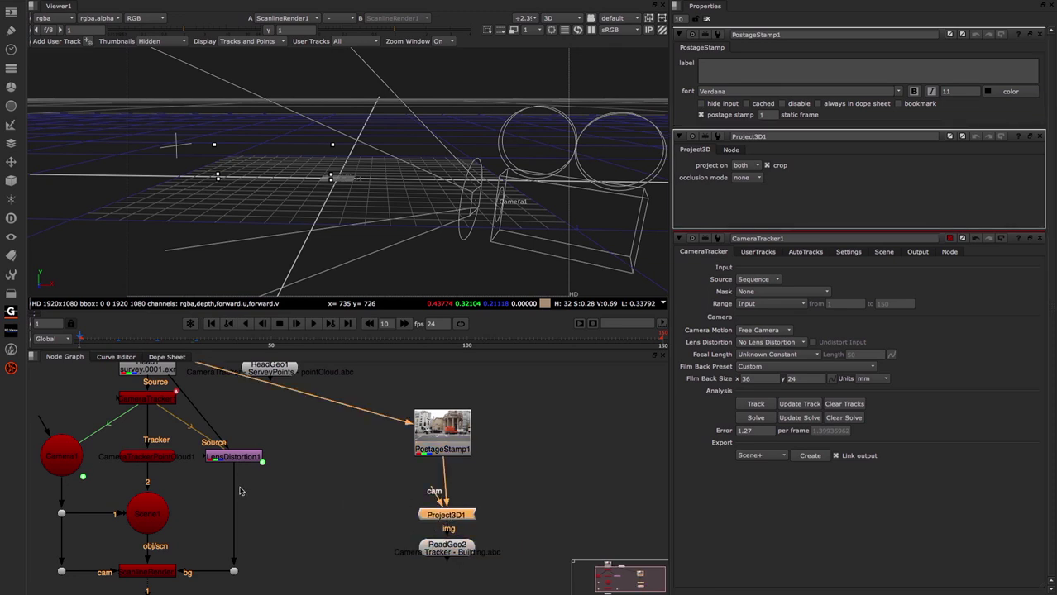
- Duplicate Camera1 beside Project3D1 and connect the copy to Project3D1's cam input
click(73, 464)
key(ctrl+c)
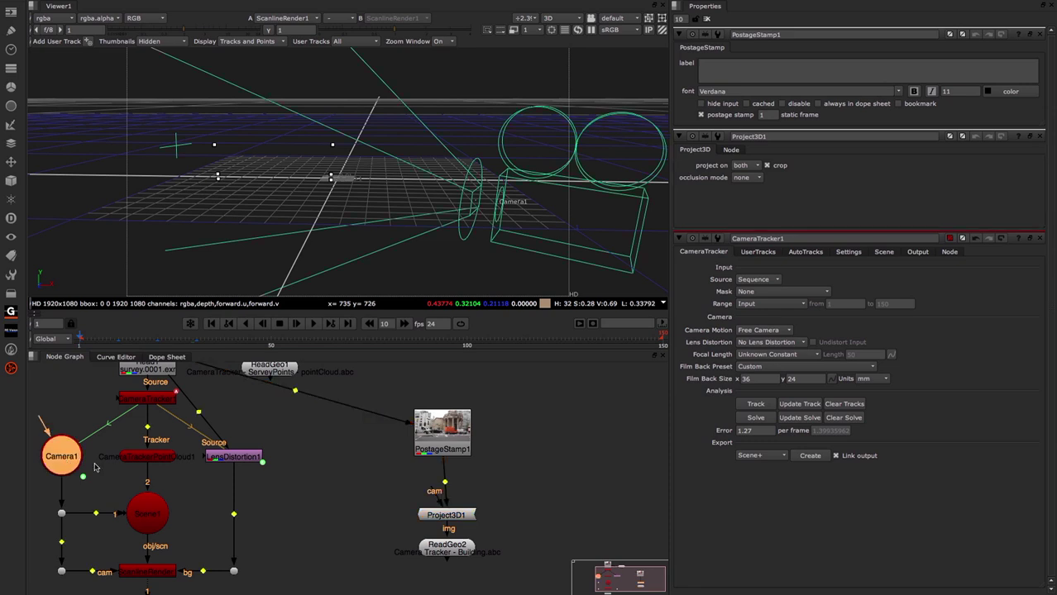
click(326, 481)
key(ctrl+v)
drag(325, 481, 379, 514)
click(454, 551)
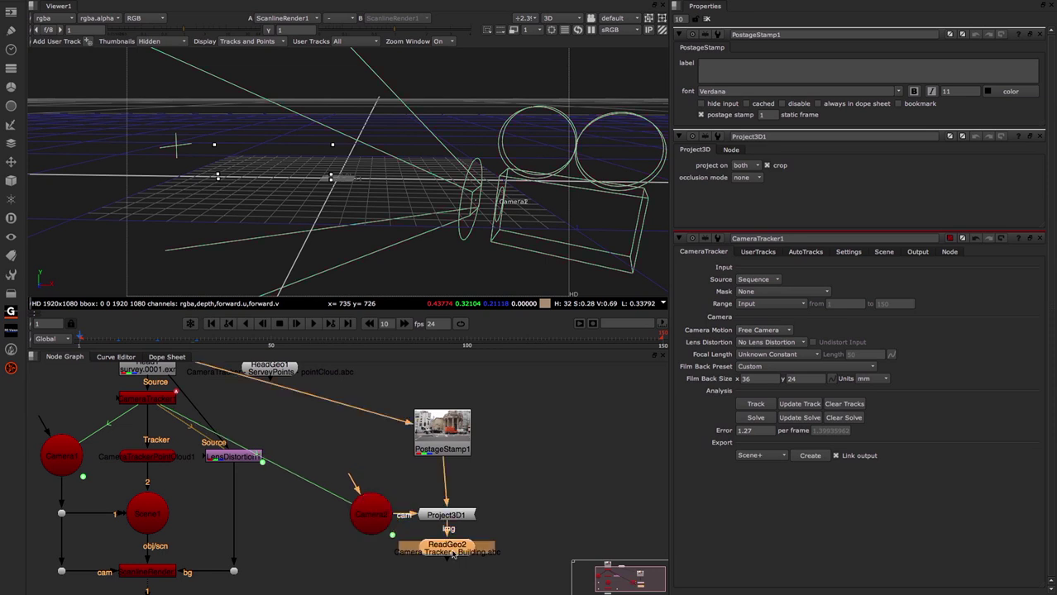
- Insert a FrameHold node between Camera2 and Project3D1 and set its first frame to 1
click(362, 517)
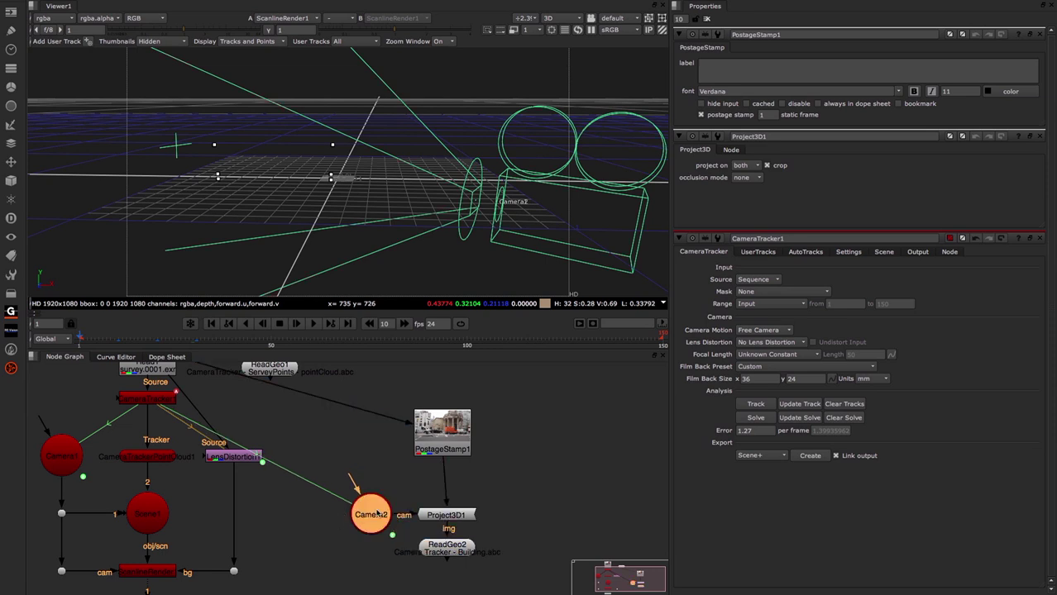
key(Tab)
text(fr)
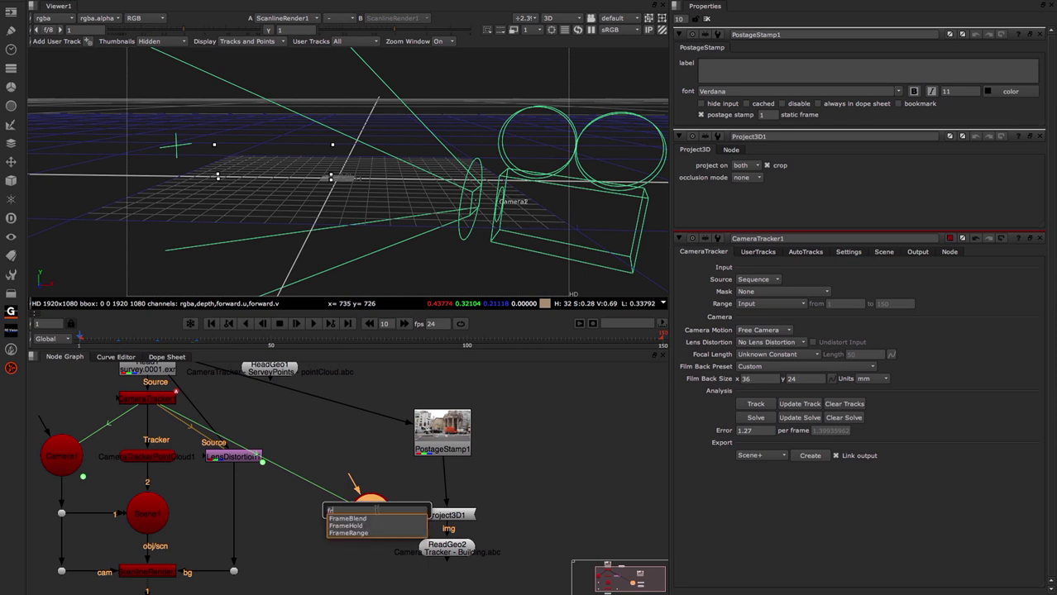
click(346, 526)
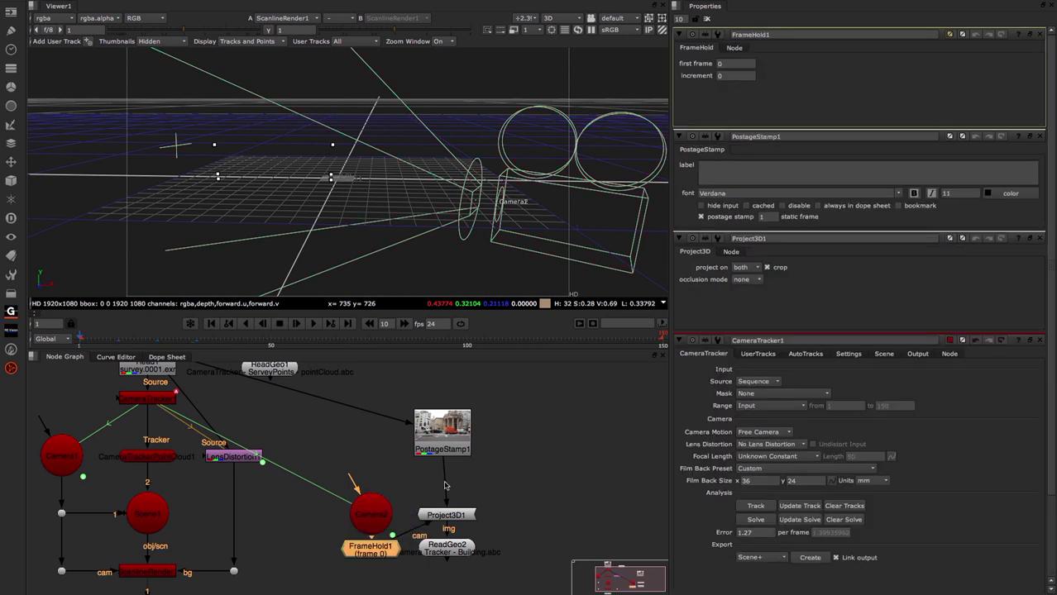
click(721, 64)
text(1)
- Move Camera2 up above FrameHold1 and lower Project3D1 and ReadGeo2 together so Project3D1 lines up with FrameHold1
drag(365, 514, 488, 563)
click(409, 499)
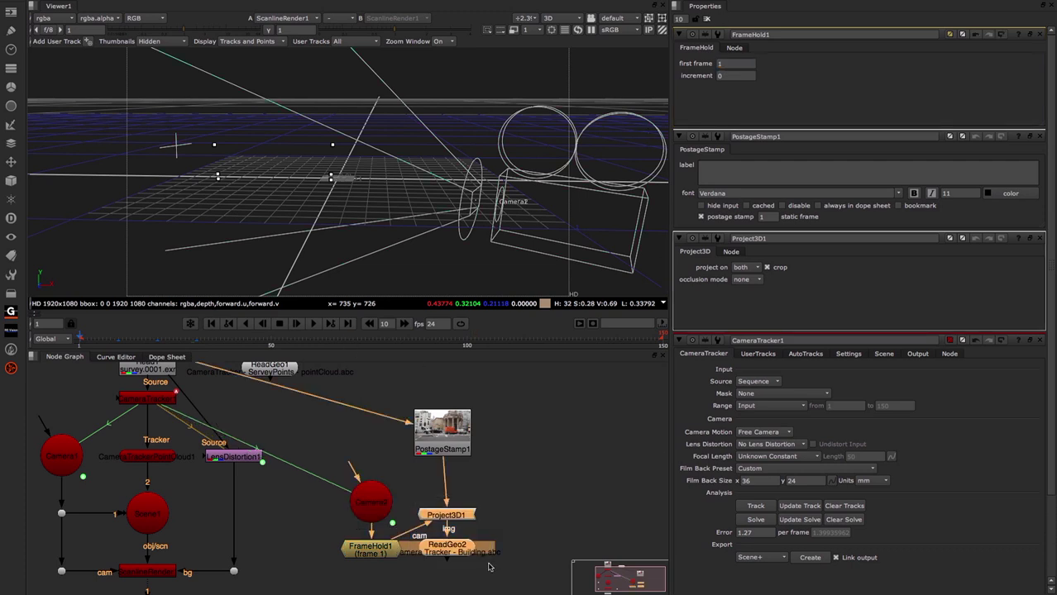
drag(449, 517, 446, 549)
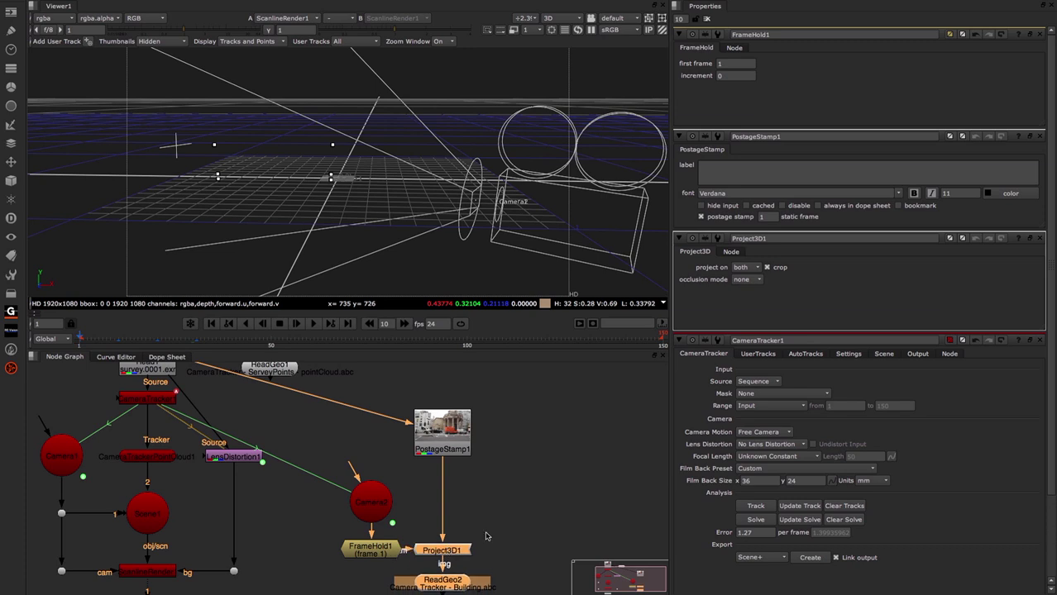
middle_drag(486, 535, 492, 466)
- View ReadGeo2 in the viewer and set its display mode to textured
click(456, 515)
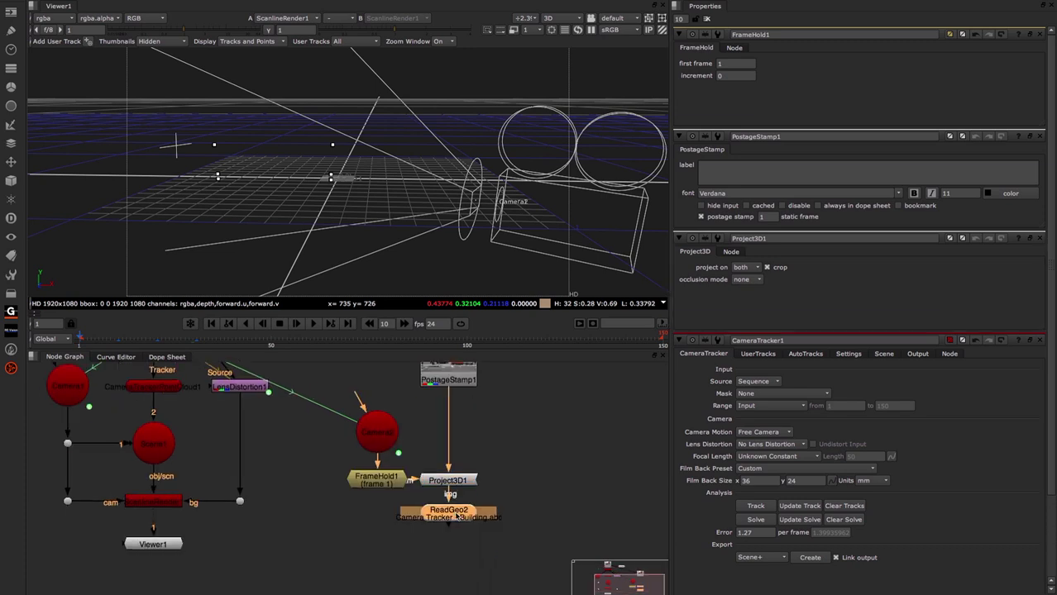
key(1)
double_click(451, 514)
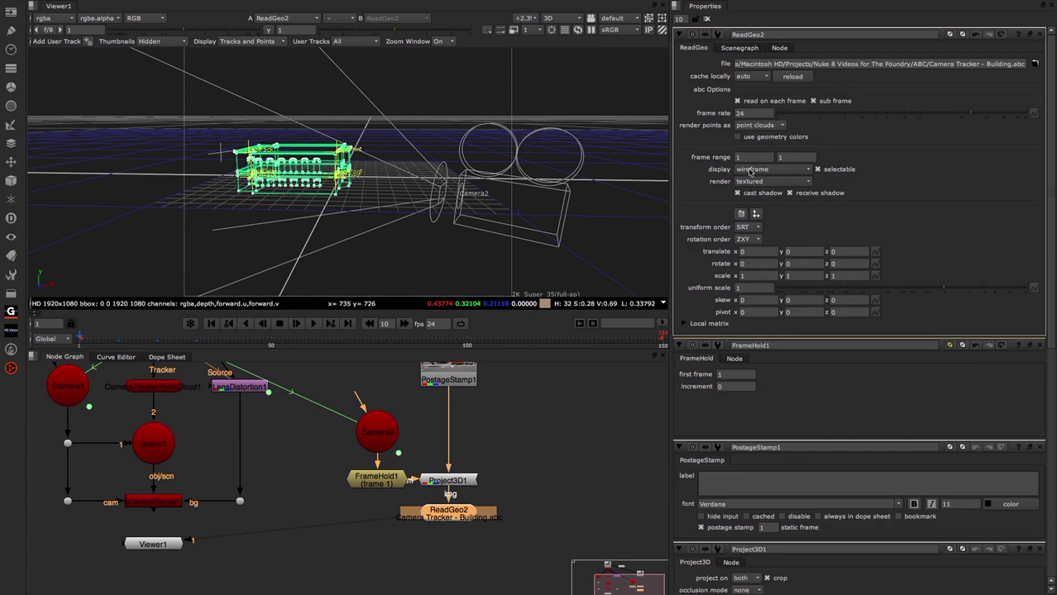
click(749, 169)
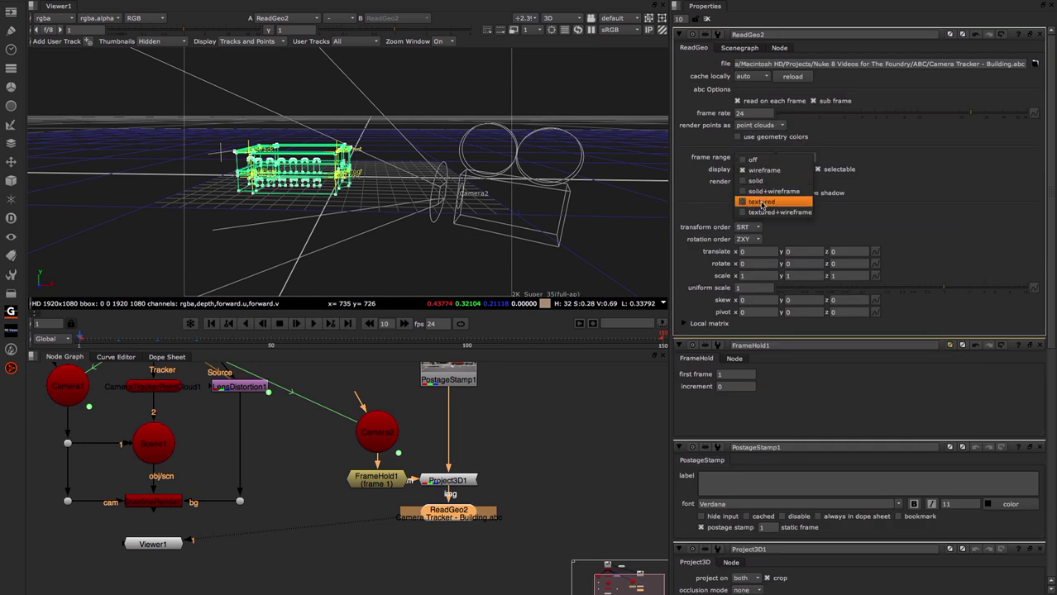
click(761, 203)
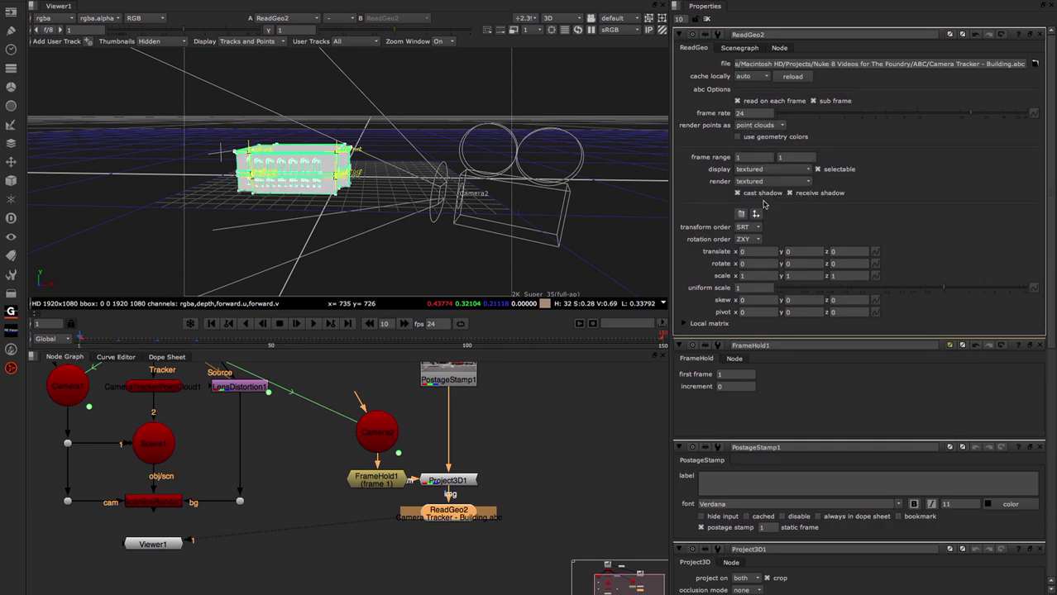
- Orbit around the textured building and switch the 3D view to look through Camera2
click(519, 458)
super+drag(410, 283, 348, 169)
click(330, 225)
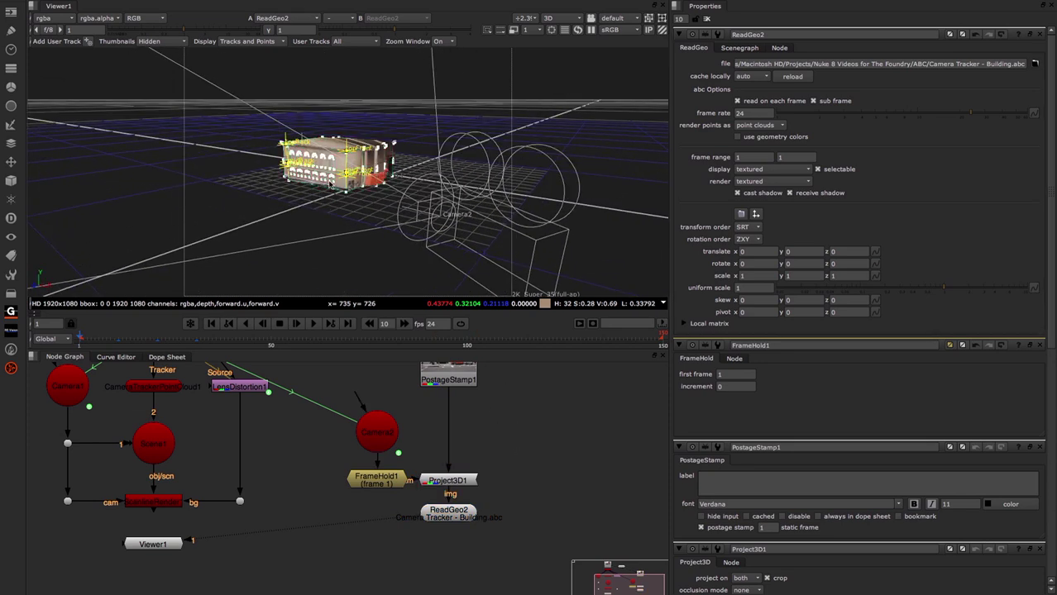
click(610, 18)
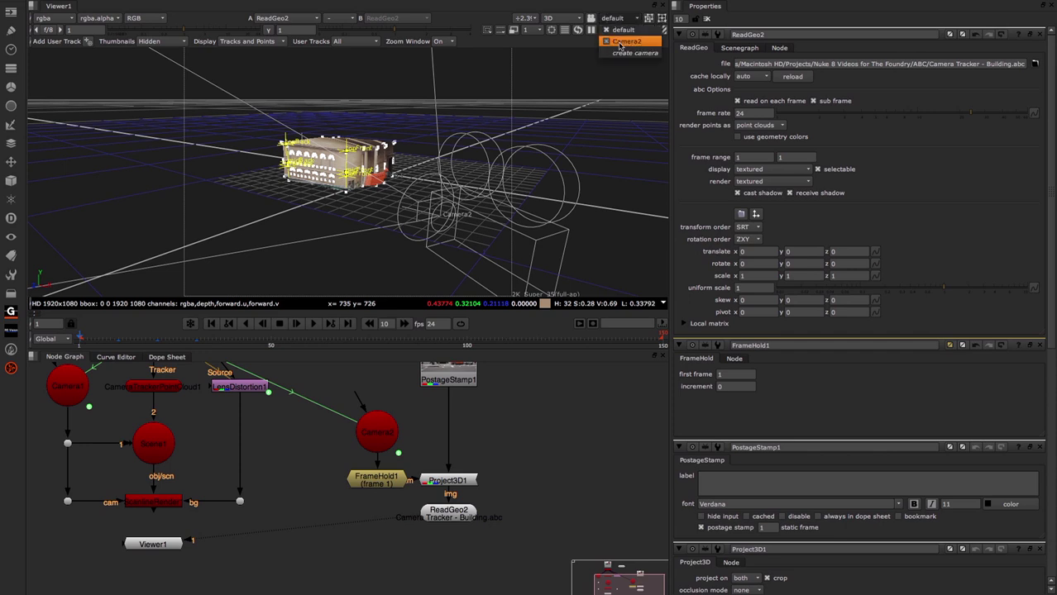
click(623, 45)
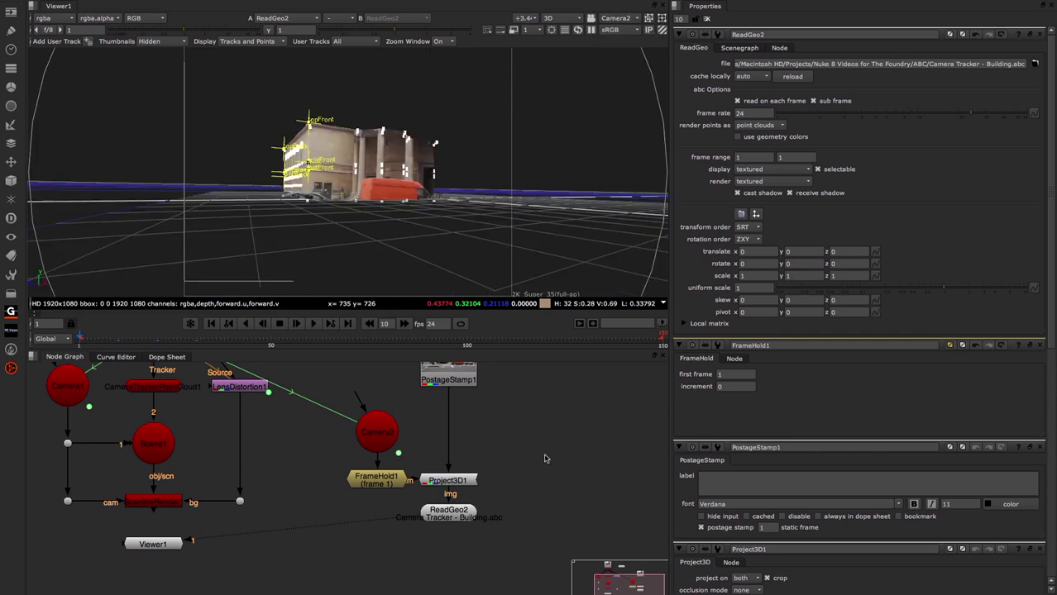
- Close all open node properties and switch the viewer's selection mode to Node selection
click(707, 19)
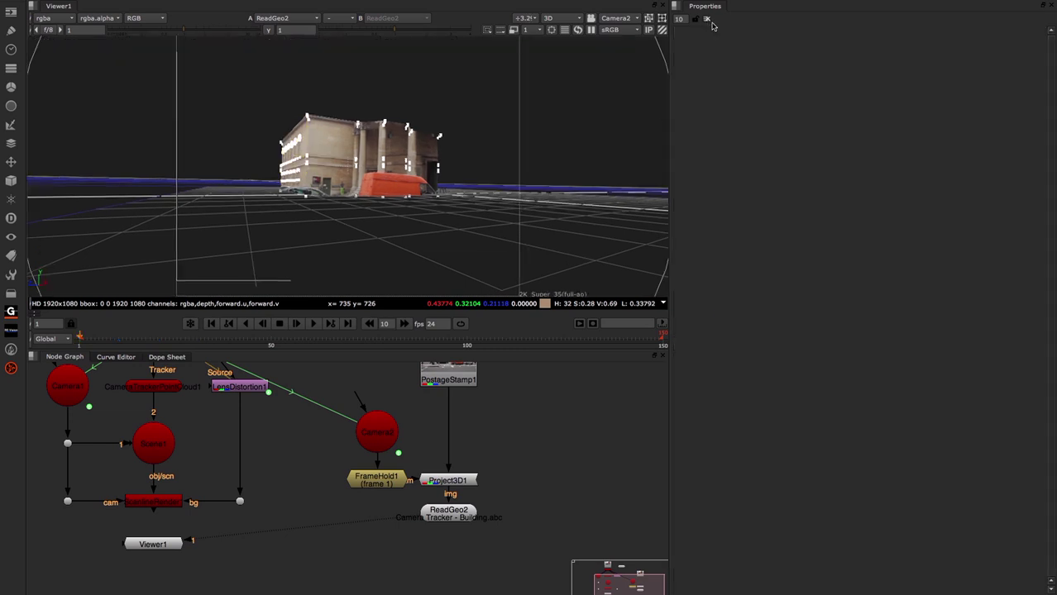
click(661, 18)
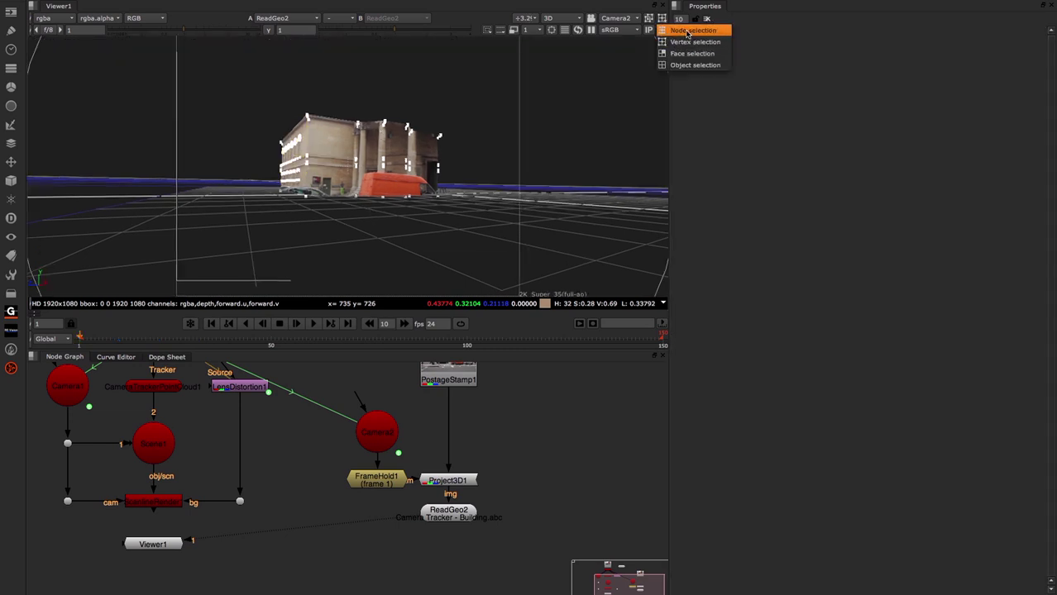
click(688, 30)
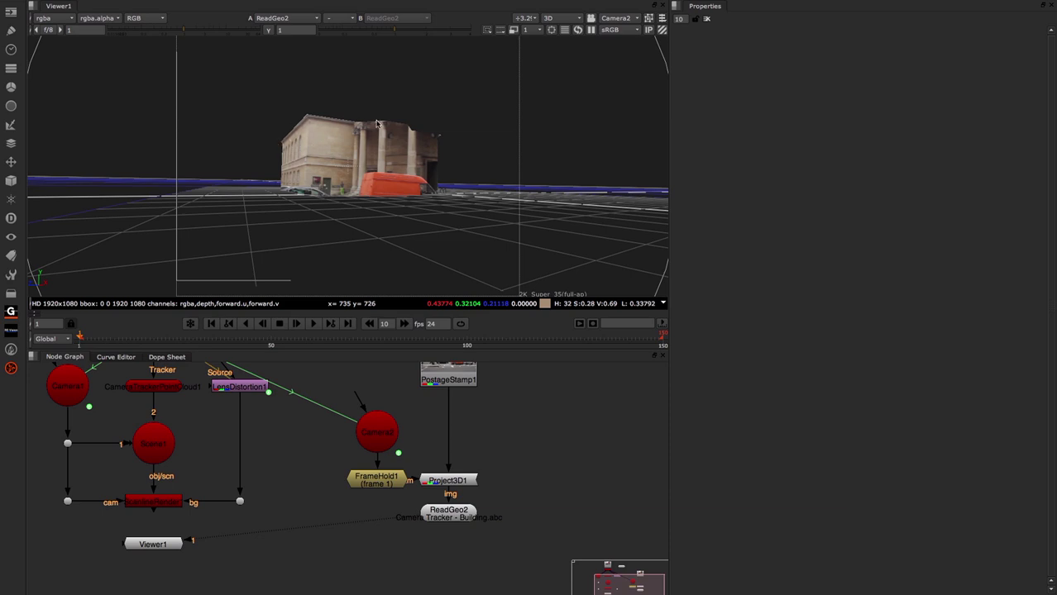